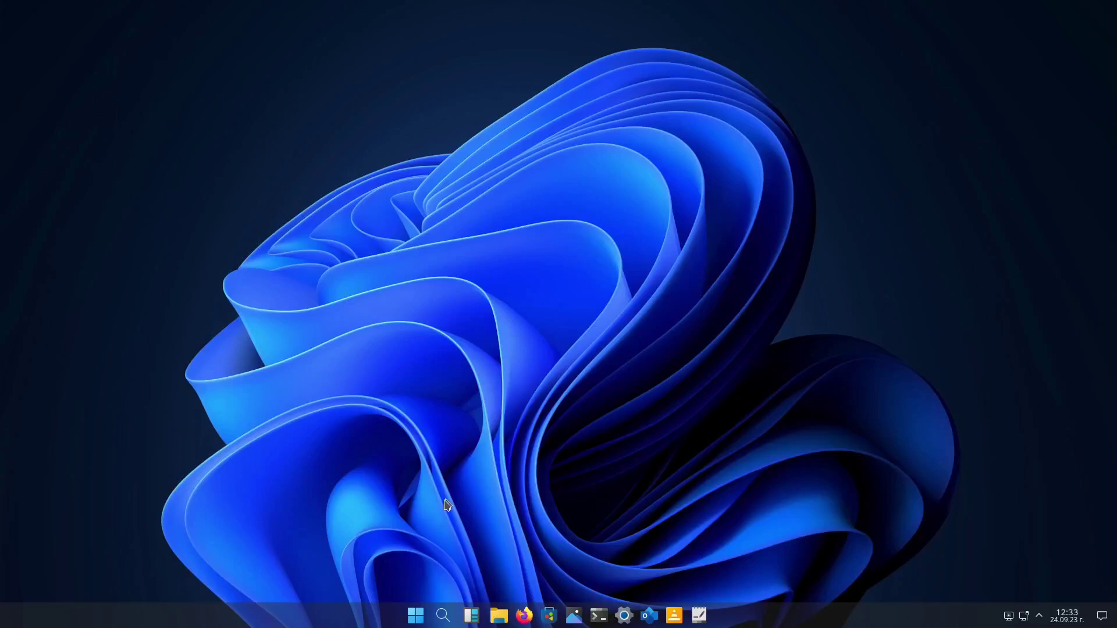
Step: Open and close the Menu 11 launcher twice to preview the Windows 11-style desktop
{"action": "left_click", "coordinate": [416, 616]}
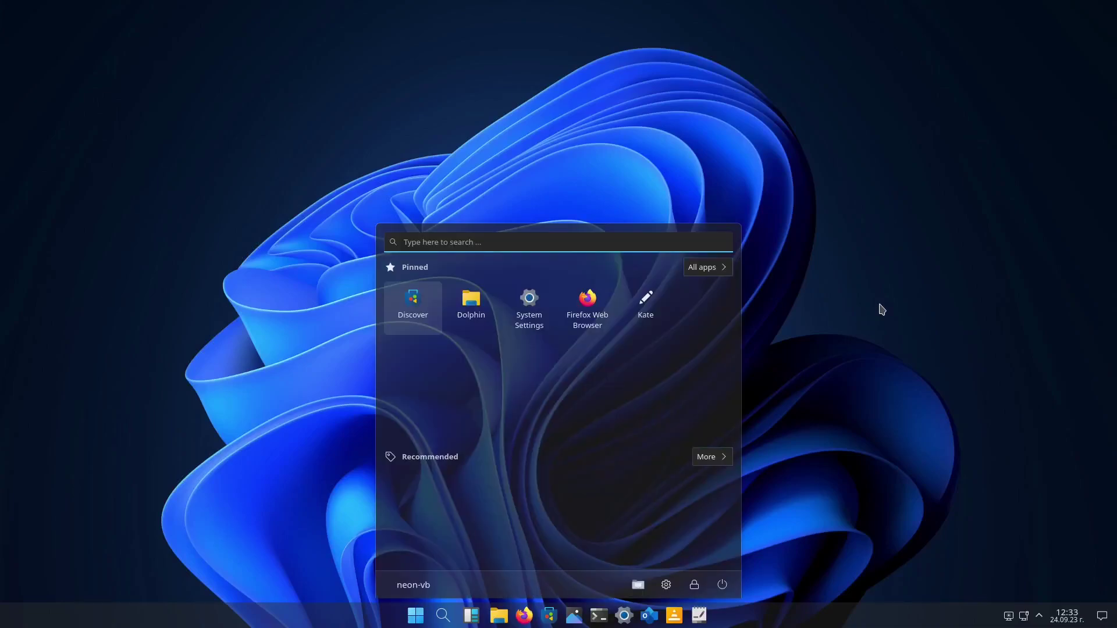
{"action": "left_click", "coordinate": [860, 316]}
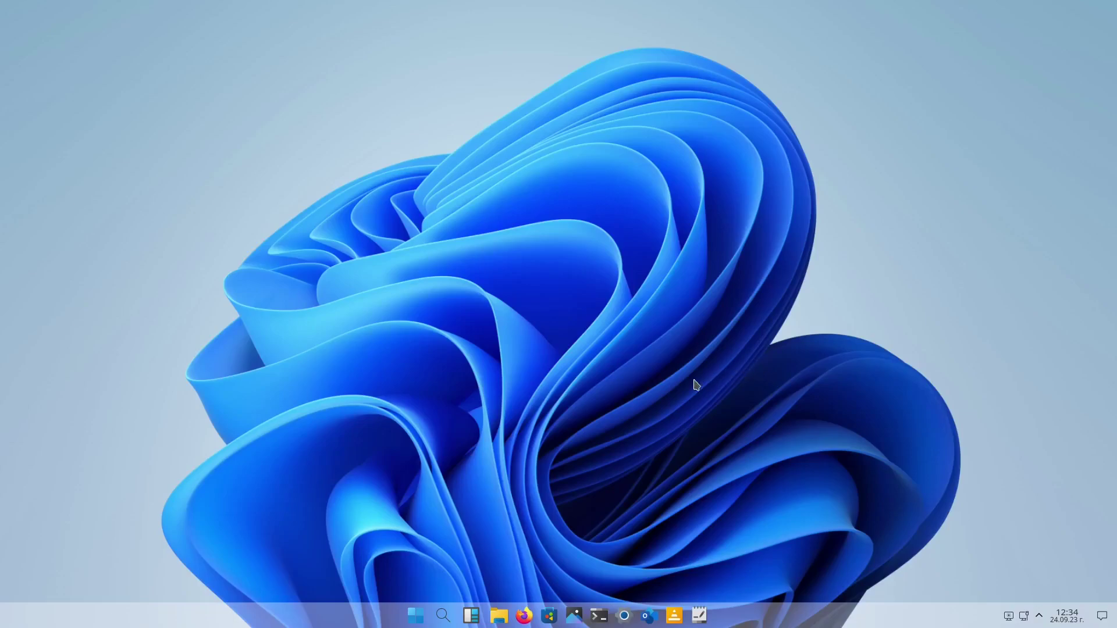
{"action": "left_click", "coordinate": [415, 616]}
{"action": "left_click", "coordinate": [415, 618]}
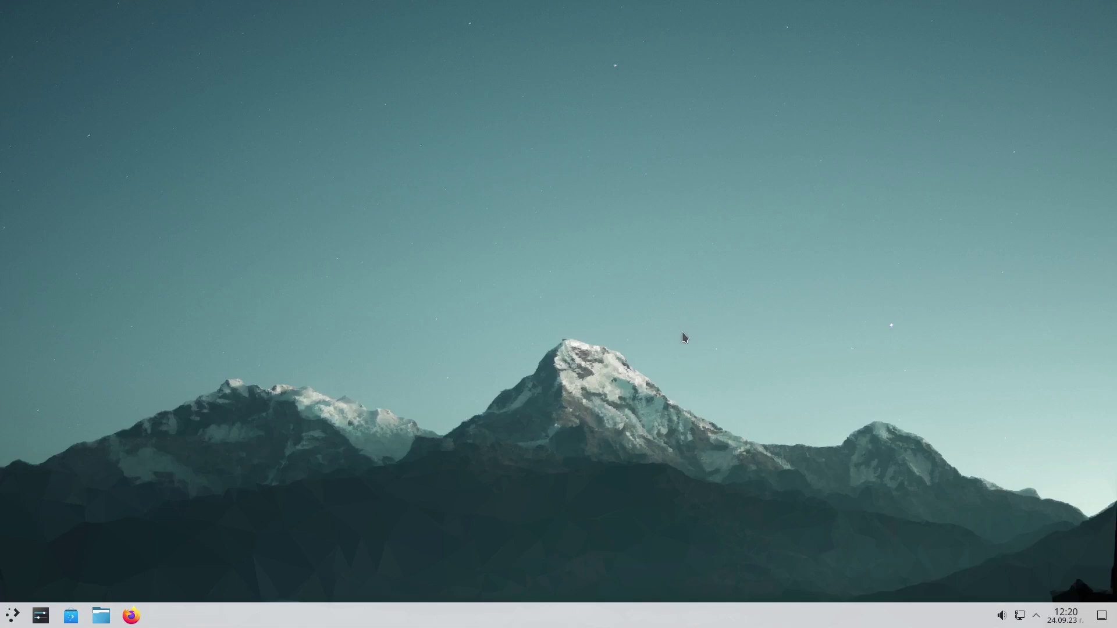
Step: Open the Get New Global Themes store from System Settings' Appearance page
{"action": "left_click", "coordinate": [46, 616]}
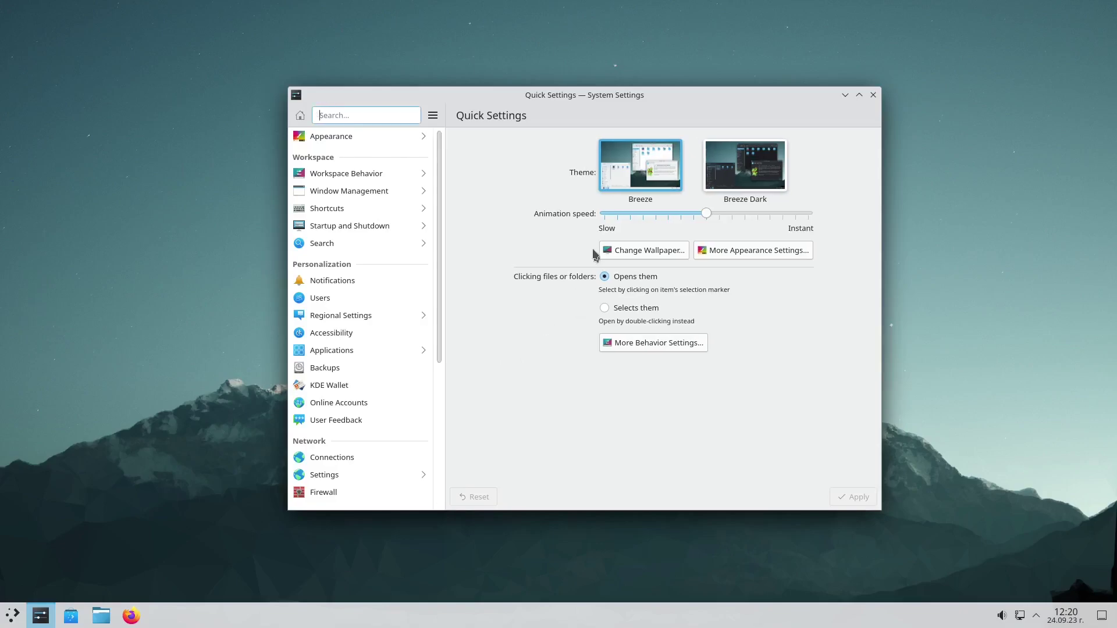
{"action": "left_click", "coordinate": [357, 138]}
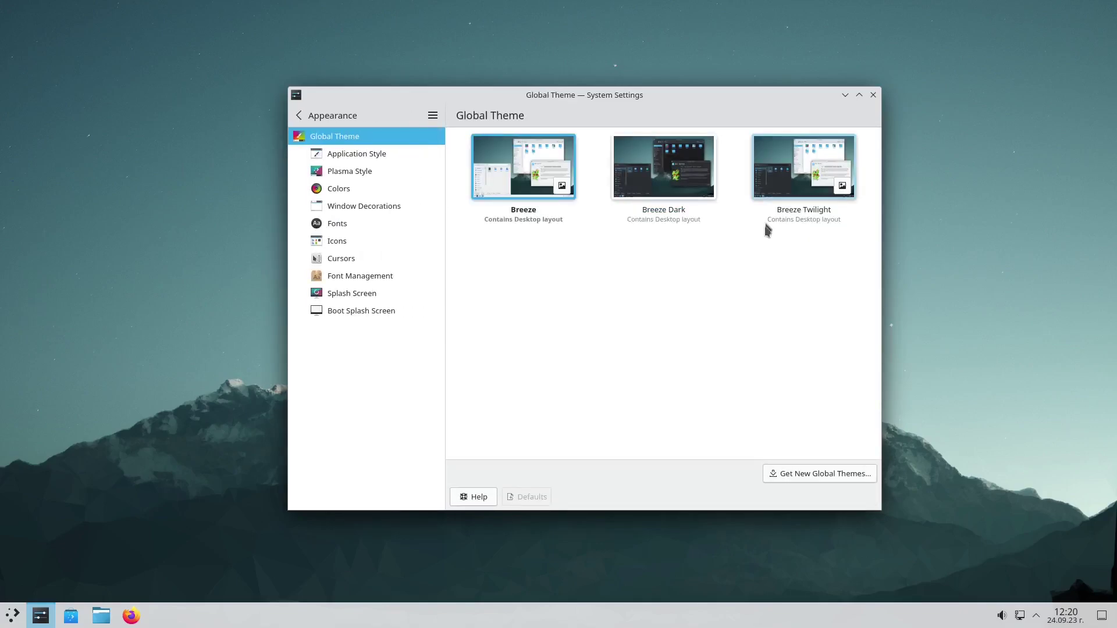
{"action": "left_click", "coordinate": [813, 480]}
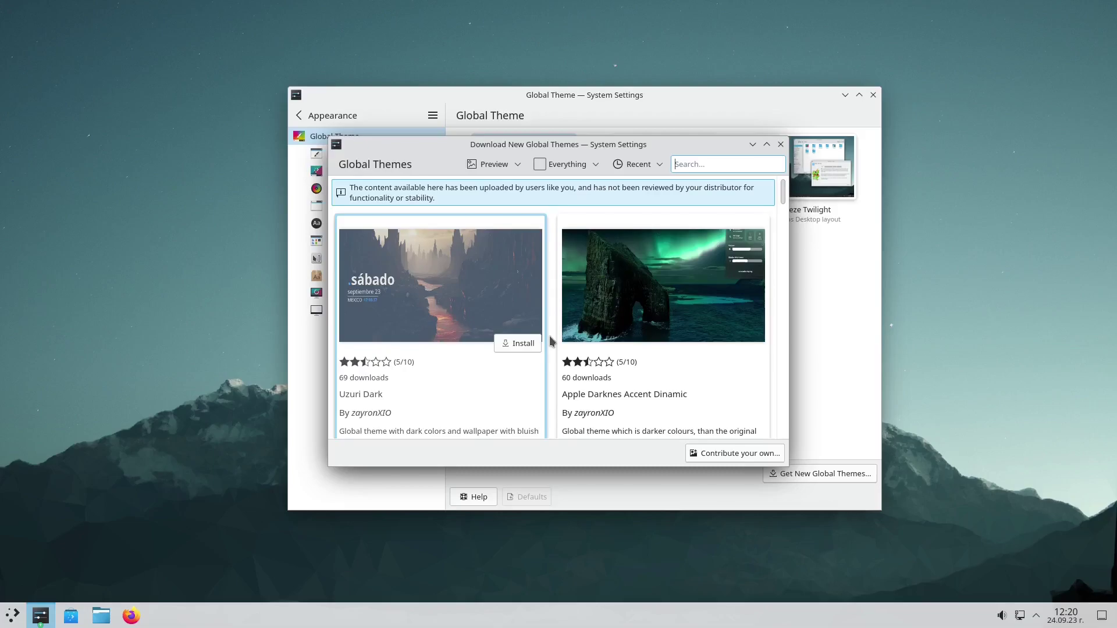
Step: Search the theme store for 'windows eleve' to list the windows-eleven themes
{"action": "scroll", "coordinate": [549, 336], "scroll_direction": "down", "scroll_amount": 10}
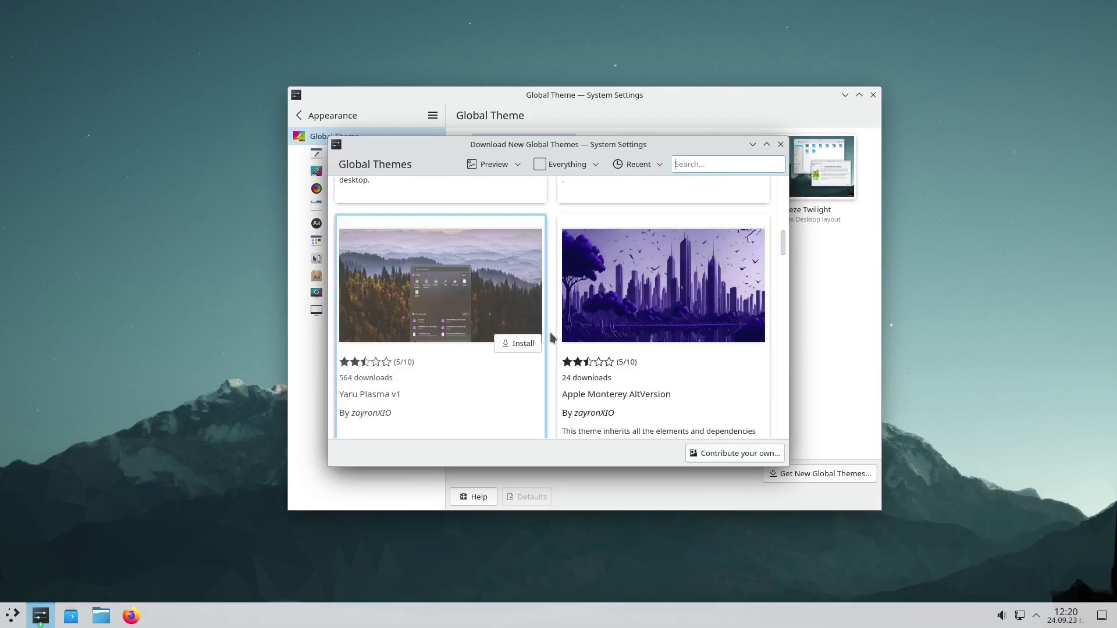
{"action": "scroll", "coordinate": [551, 337], "scroll_direction": "down", "scroll_amount": 10}
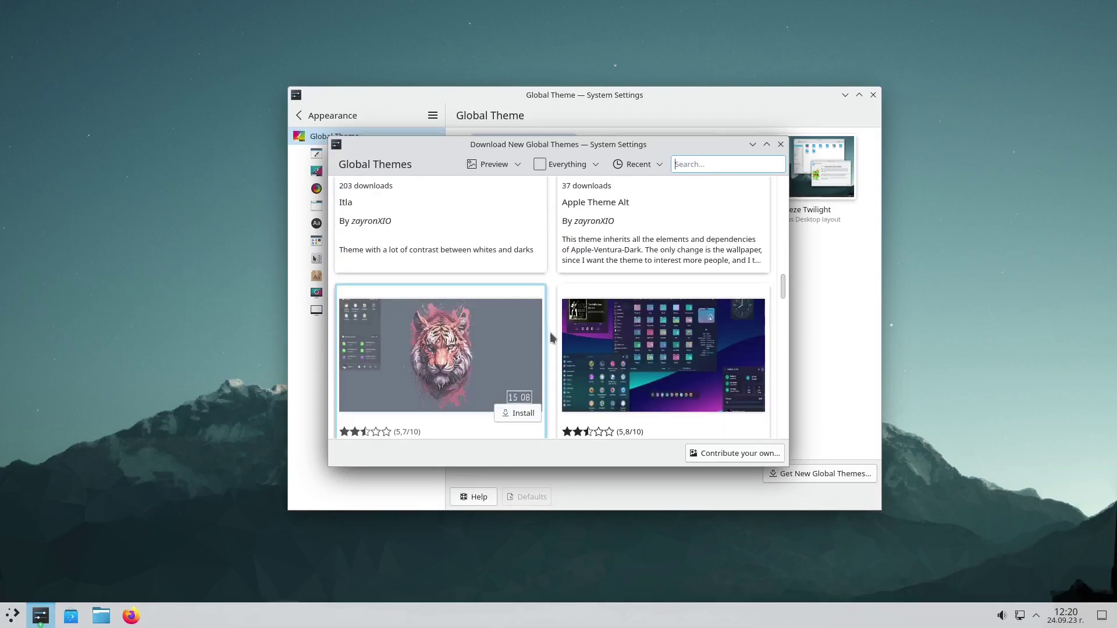
{"action": "scroll", "coordinate": [551, 336], "scroll_direction": "down", "scroll_amount": 10}
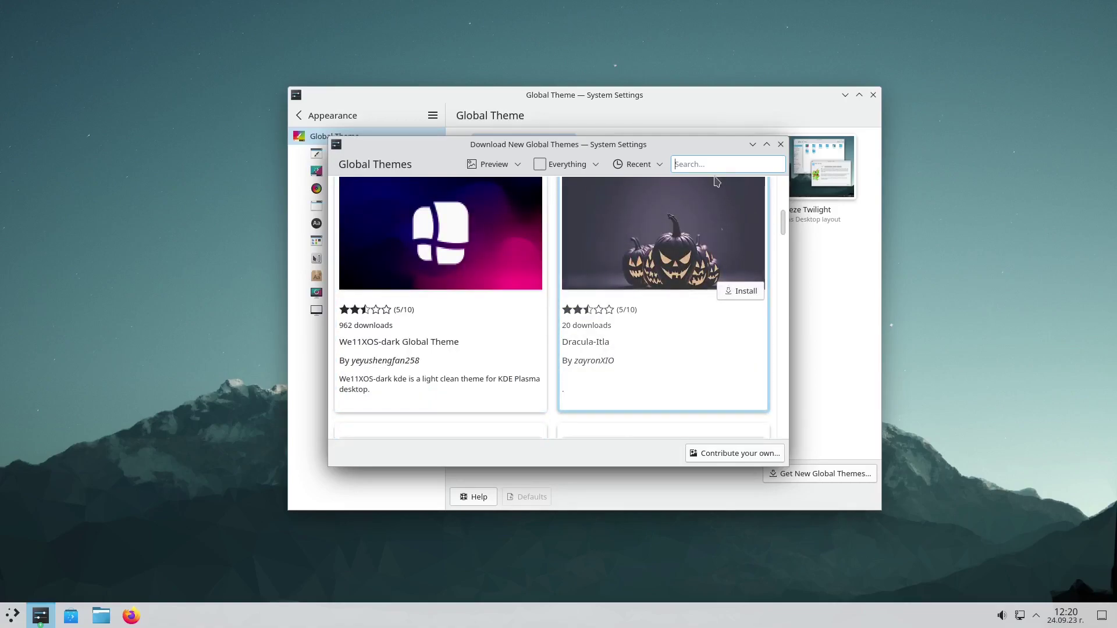
{"action": "type", "text": "wi"}
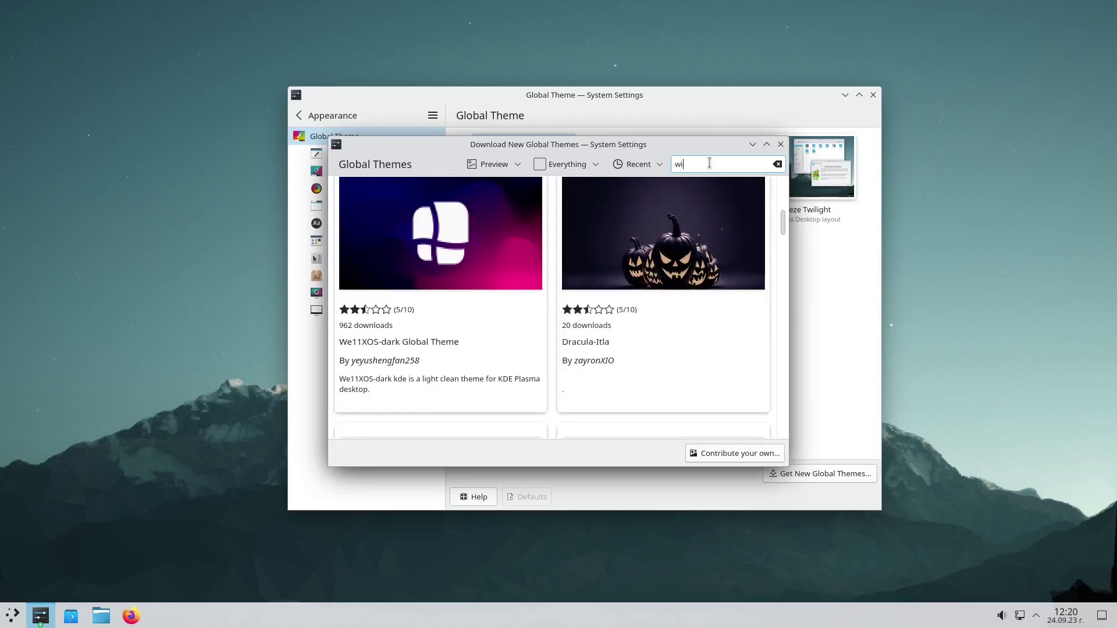
{"action": "type", "text": "ndows"}
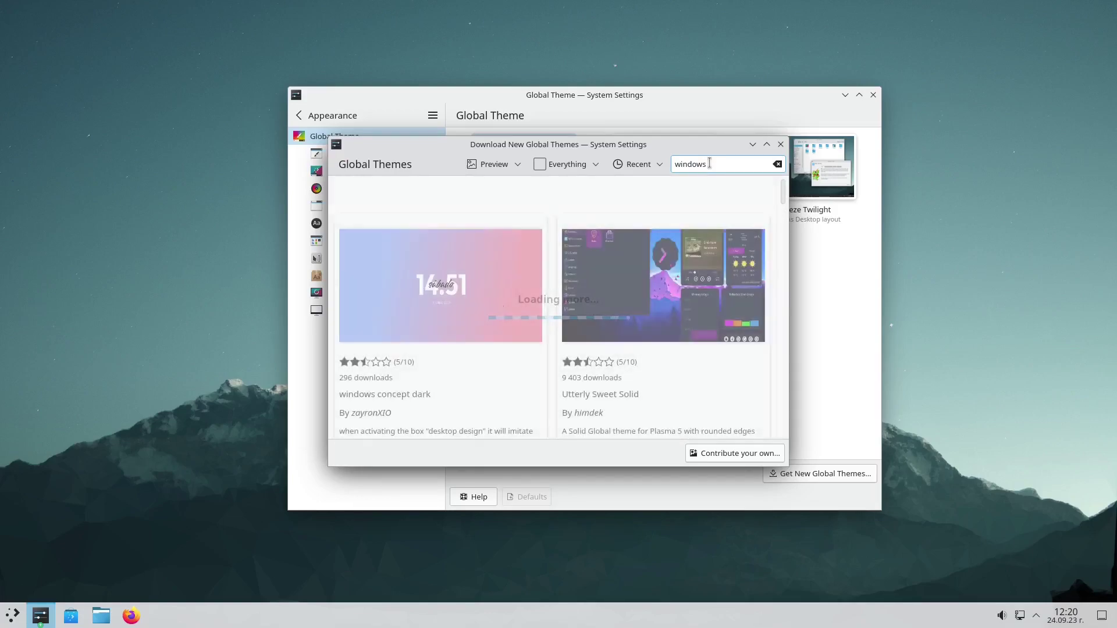
{"action": "type", "text": " eleve"}
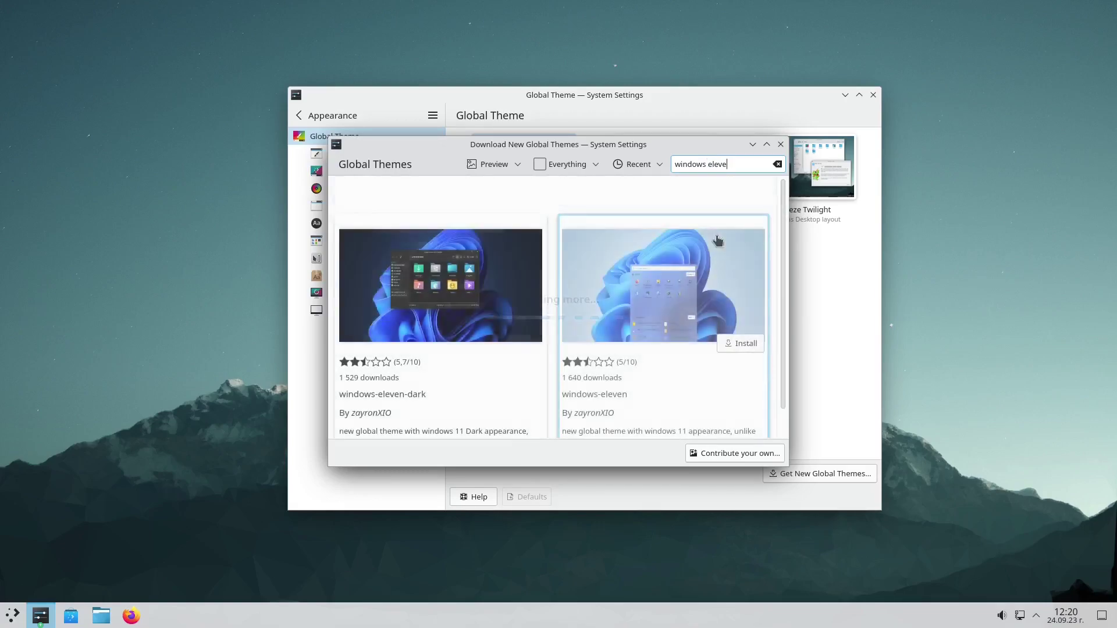
{"action": "mouse_move", "coordinate": [487, 283]}
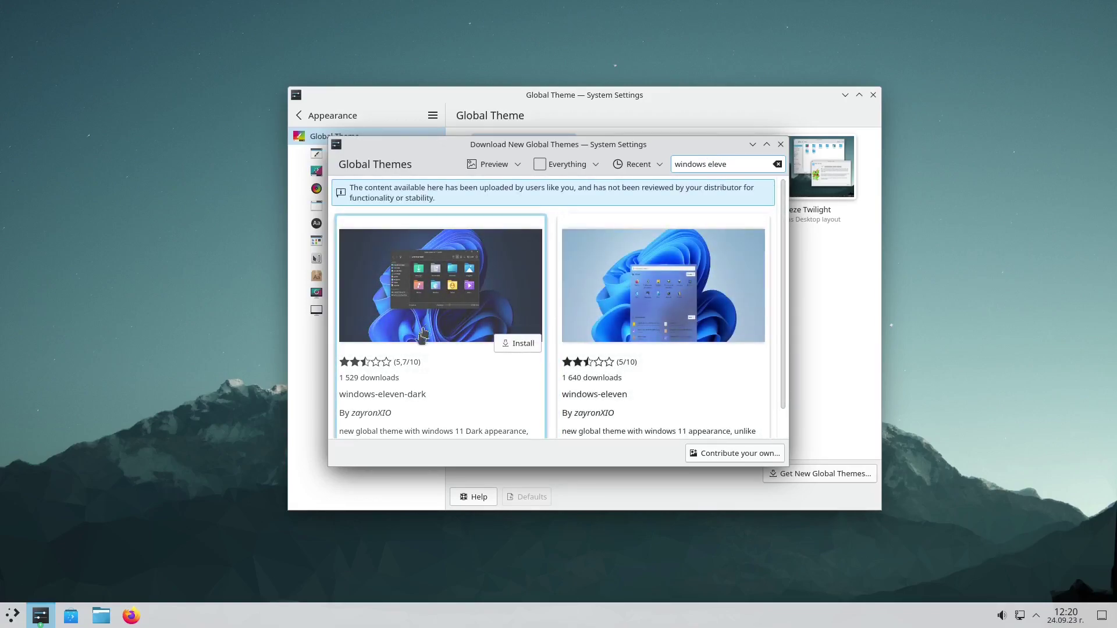
Step: Install the windows-eleven-dark and windows-eleven themes, then close the download window
{"action": "left_click", "coordinate": [516, 348]}
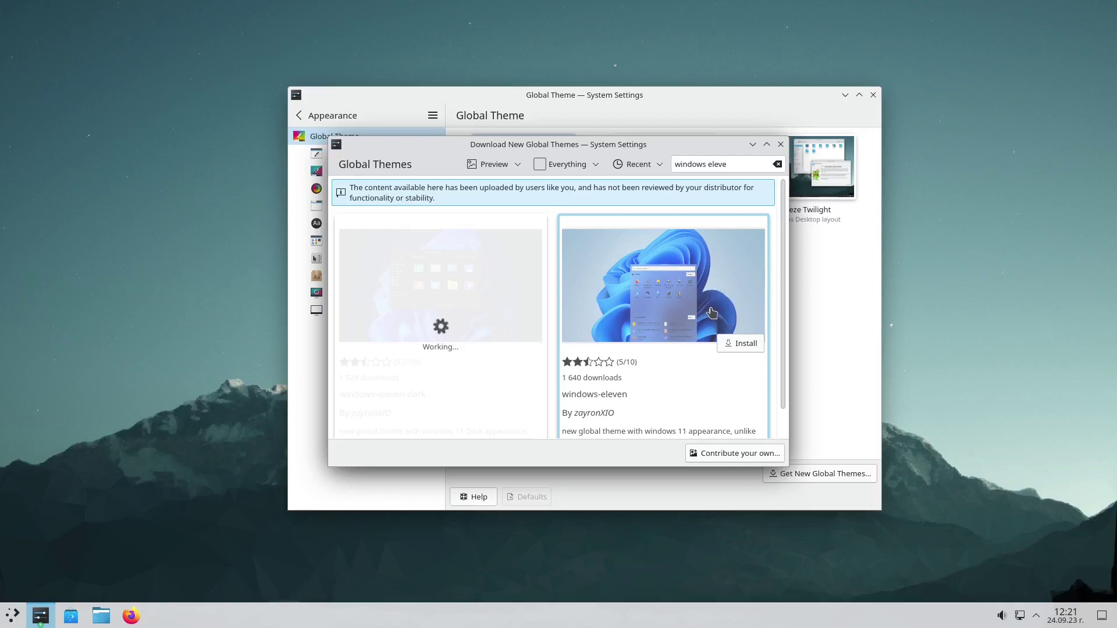
{"action": "left_click", "coordinate": [729, 343]}
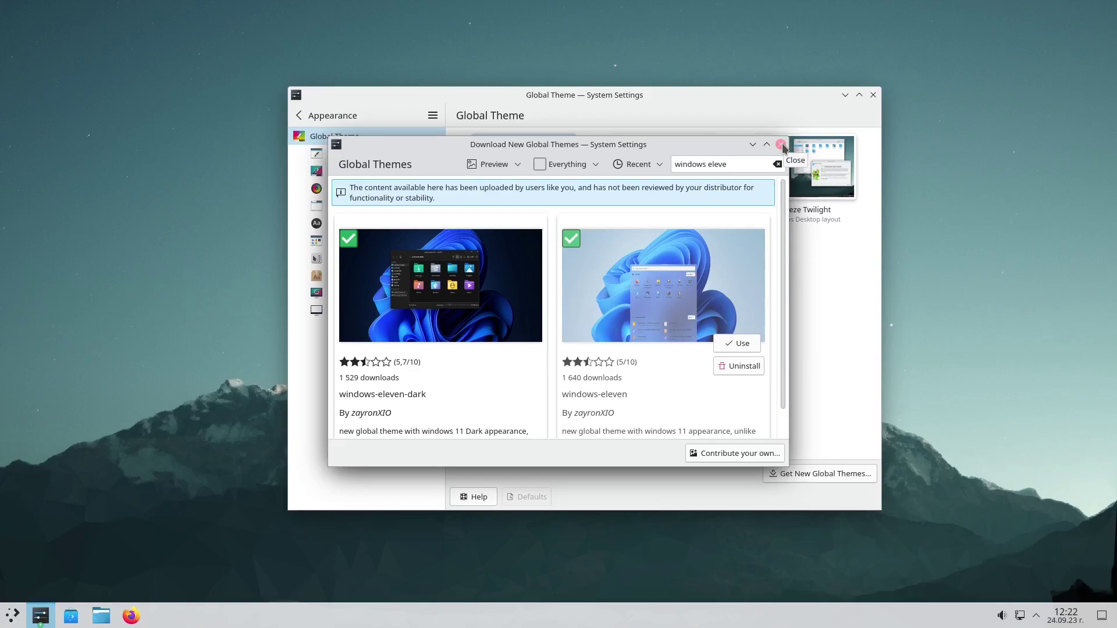
{"action": "left_click", "coordinate": [781, 145]}
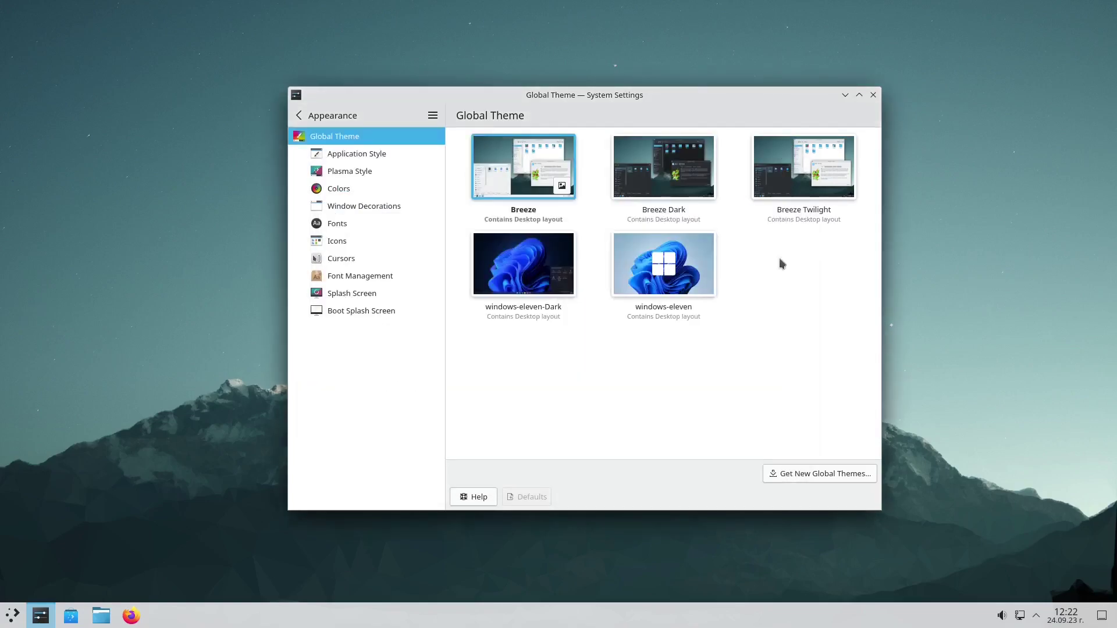
Step: Apply the windows-eleven-Dark global theme including its desktop and window layout
{"action": "left_click", "coordinate": [512, 264]}
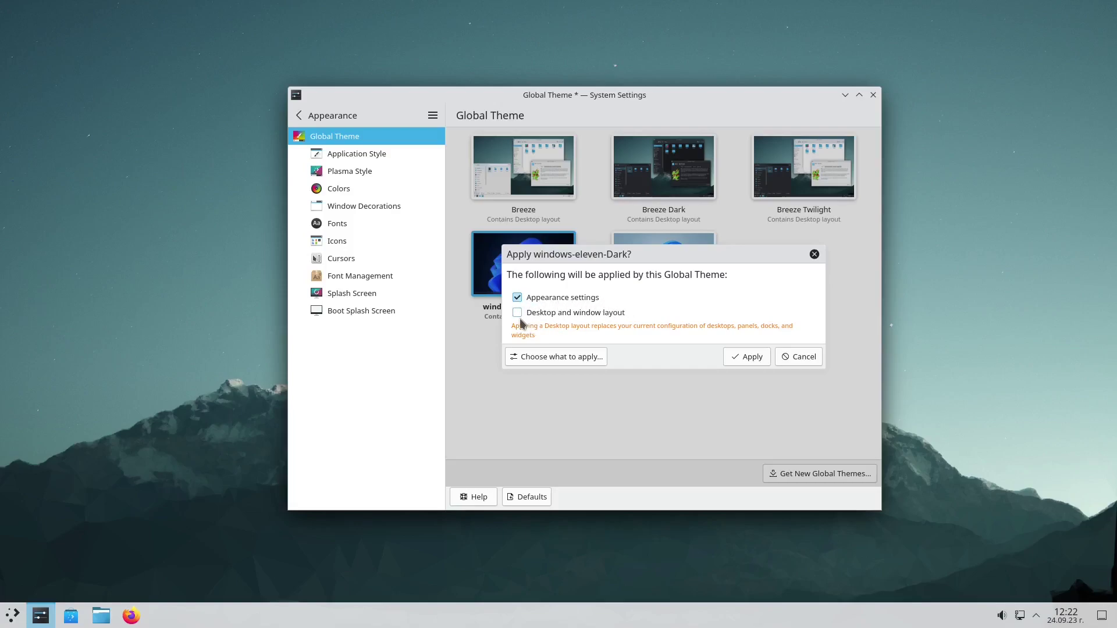
{"action": "left_click", "coordinate": [518, 314]}
{"action": "left_click", "coordinate": [745, 357]}
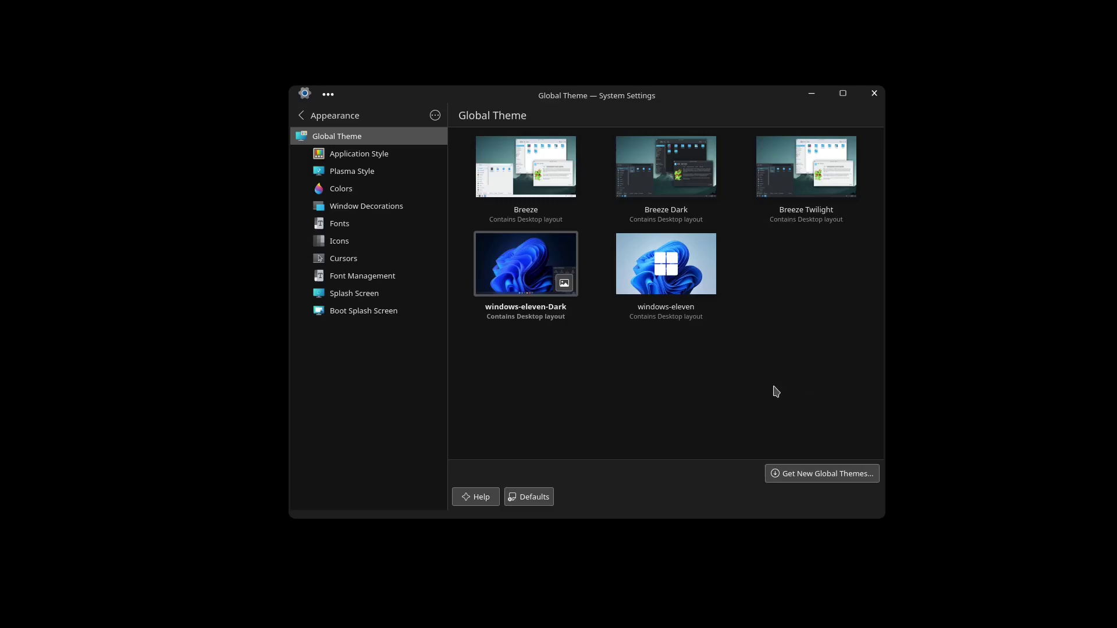
Step: Minimize System Settings and preview the new launcher on the dark desktop
{"action": "left_click_drag", "start_coordinate": [717, 90], "coordinate": [692, 89]}
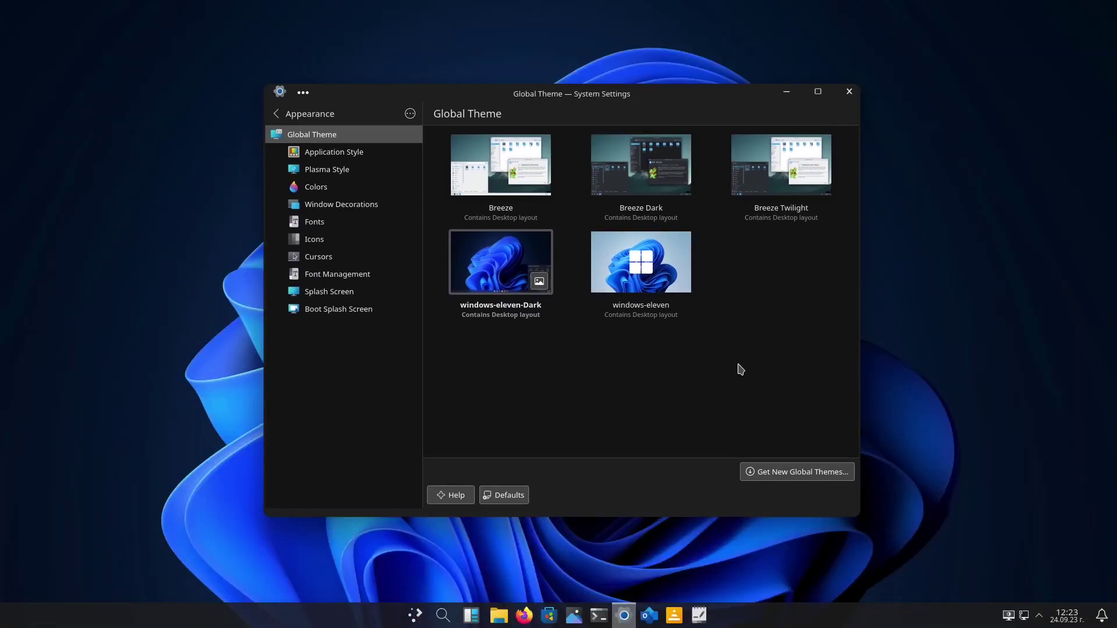
{"action": "left_click", "coordinate": [786, 92]}
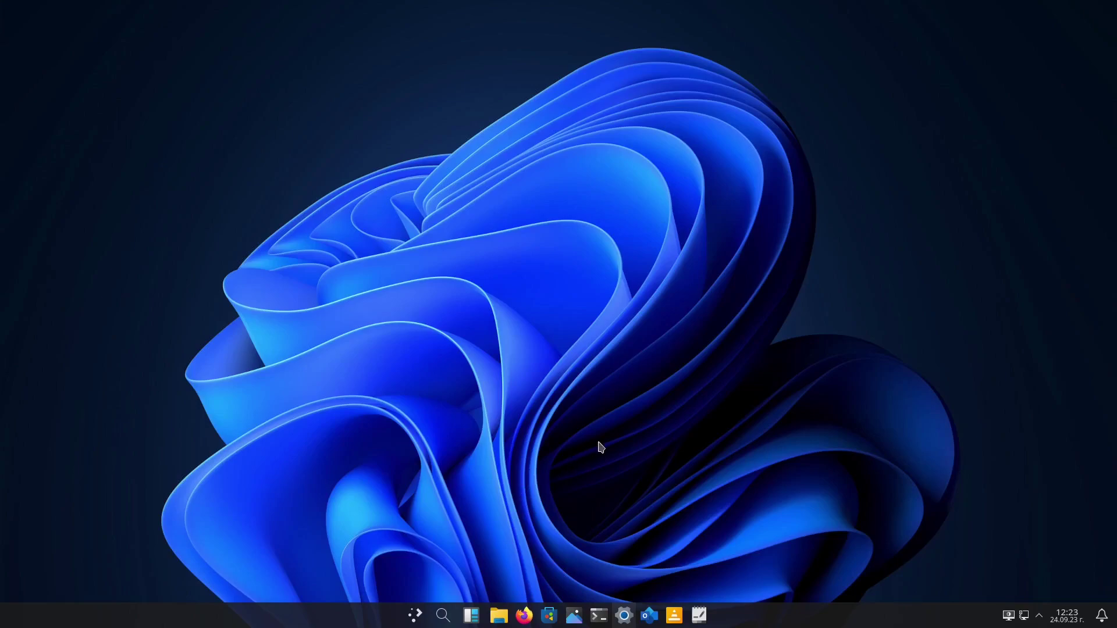
{"action": "left_click", "coordinate": [412, 614]}
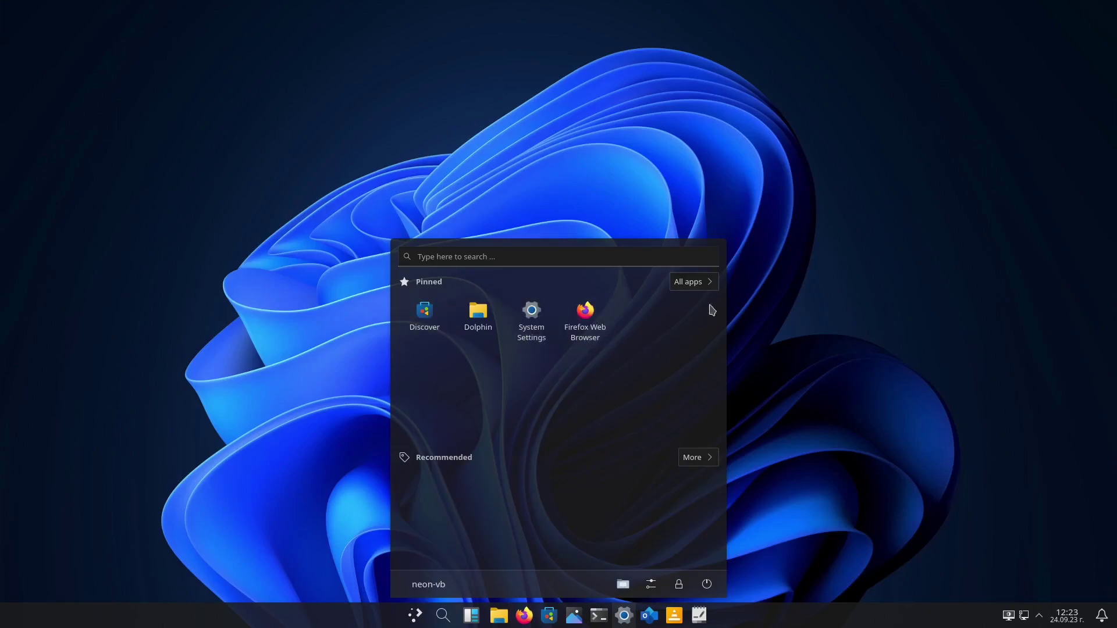
{"action": "left_click", "coordinate": [850, 239]}
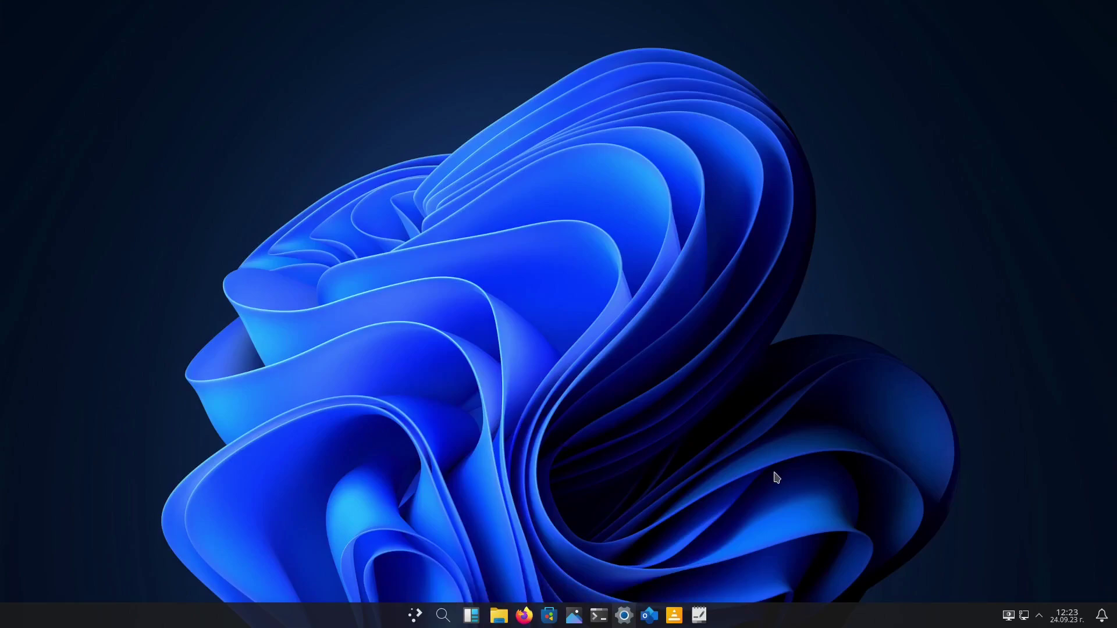
Step: Bring up and dismiss the desktop context menu twice without choosing anything
{"action": "right_click", "coordinate": [469, 198]}
{"action": "left_click", "coordinate": [722, 217]}
{"action": "right_click", "coordinate": [511, 163]}
{"action": "left_click", "coordinate": [588, 268]}
Step: Apply the light windows-eleven global theme with its desktop and window layout
{"action": "left_click", "coordinate": [623, 616]}
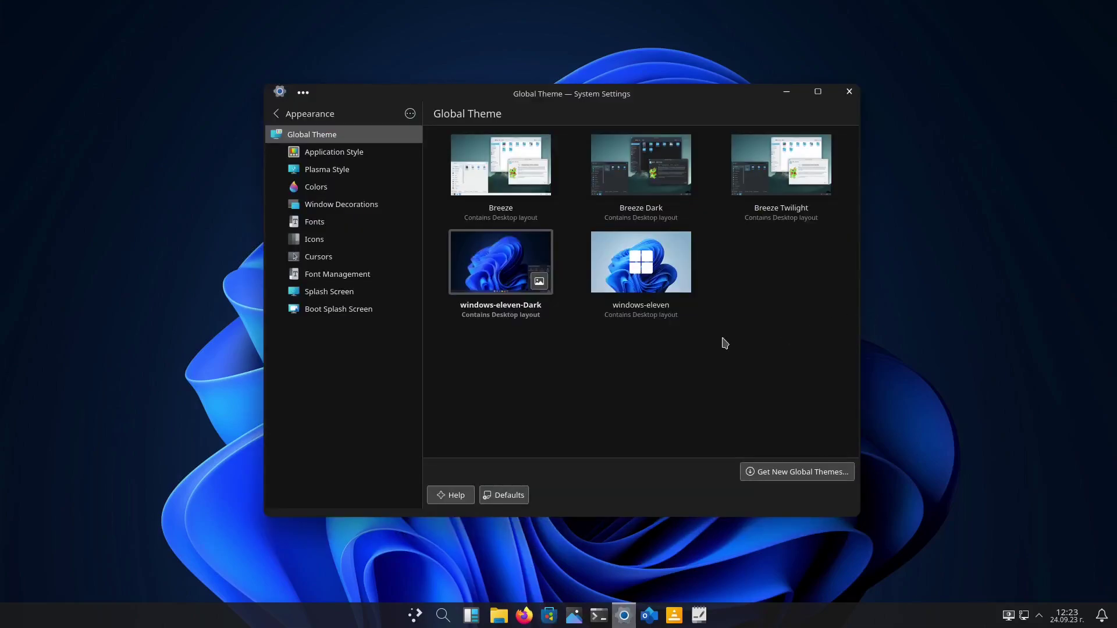
{"action": "left_click", "coordinate": [639, 253]}
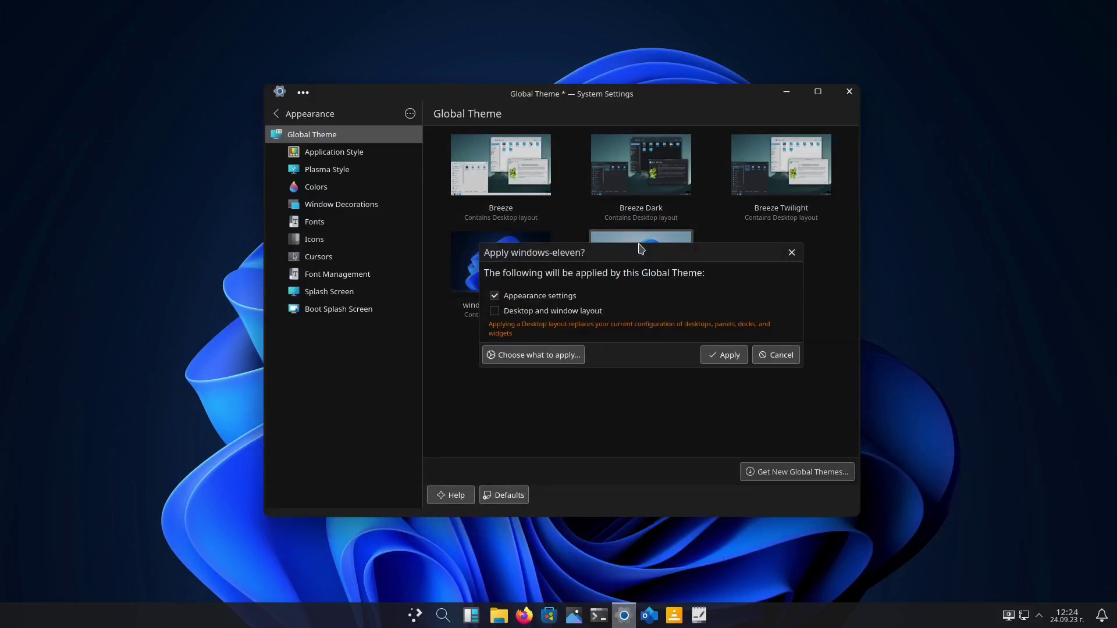
{"action": "left_click", "coordinate": [498, 311]}
{"action": "left_click", "coordinate": [731, 358]}
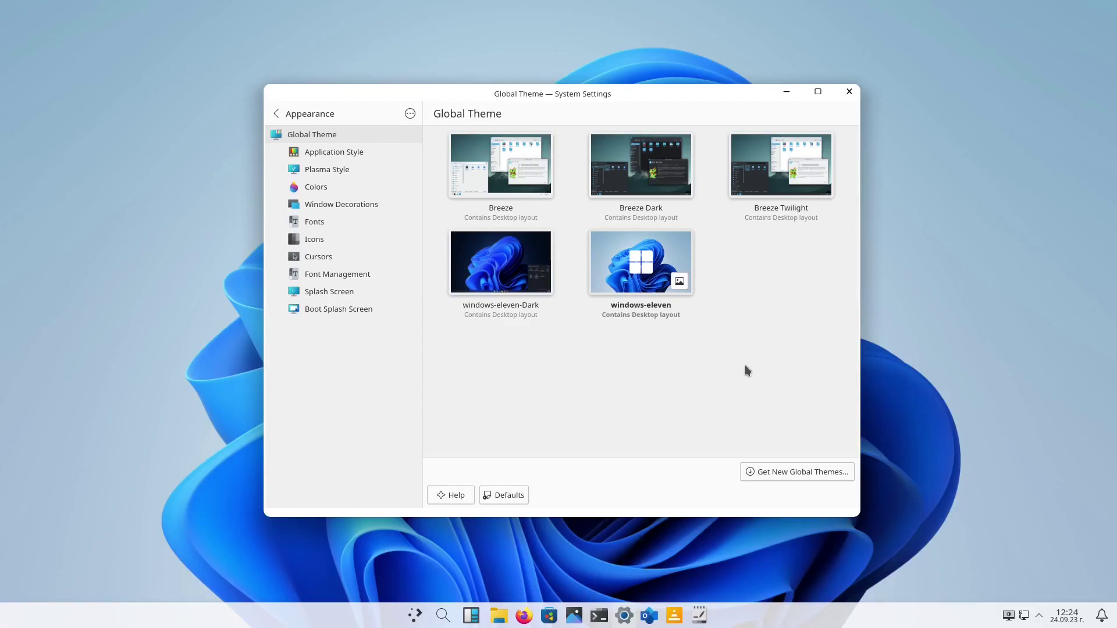
Step: Minimize System Settings to view the light Windows 11-style desktop
{"action": "left_click", "coordinate": [787, 92]}
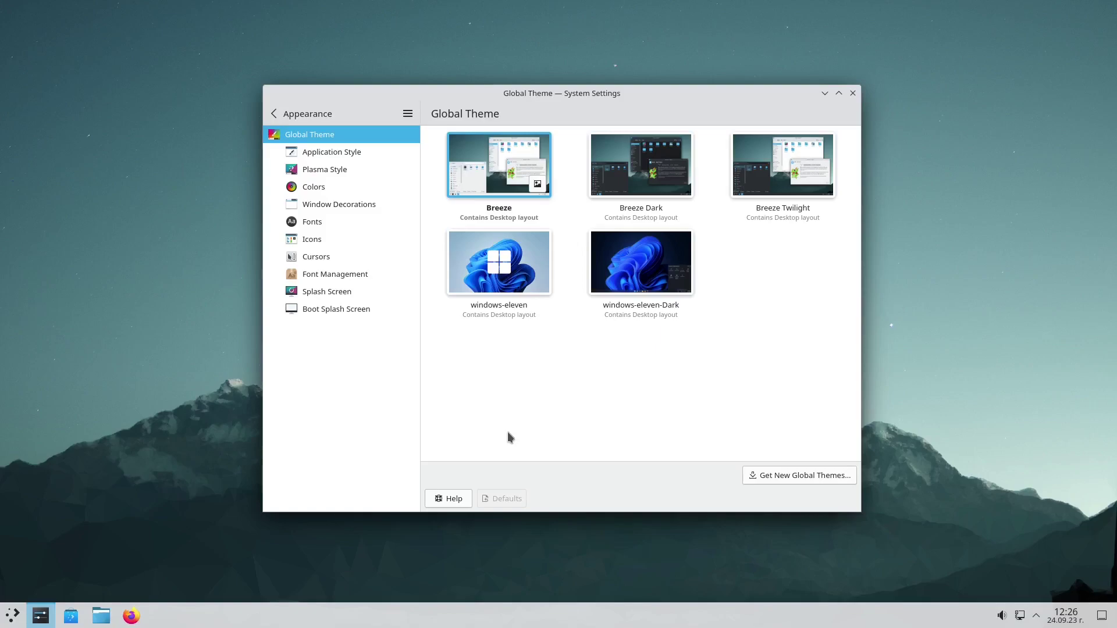
Step: Minimize System Settings and put the bottom panel into edit mode
{"action": "left_click", "coordinate": [824, 94]}
{"action": "right_click", "coordinate": [545, 620]}
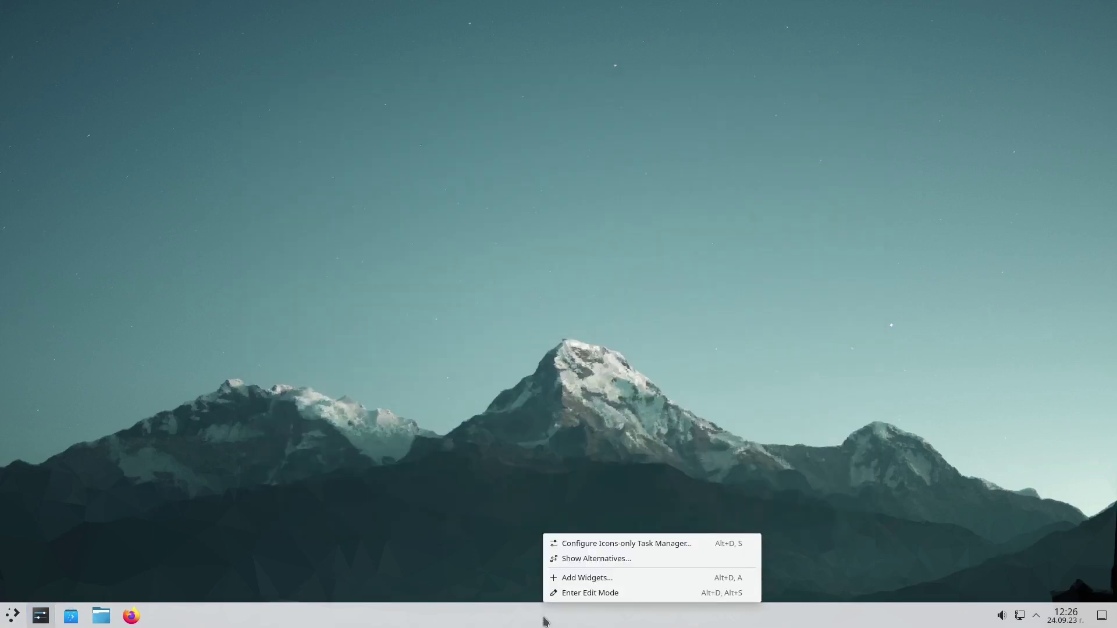
{"action": "left_click", "coordinate": [593, 593]}
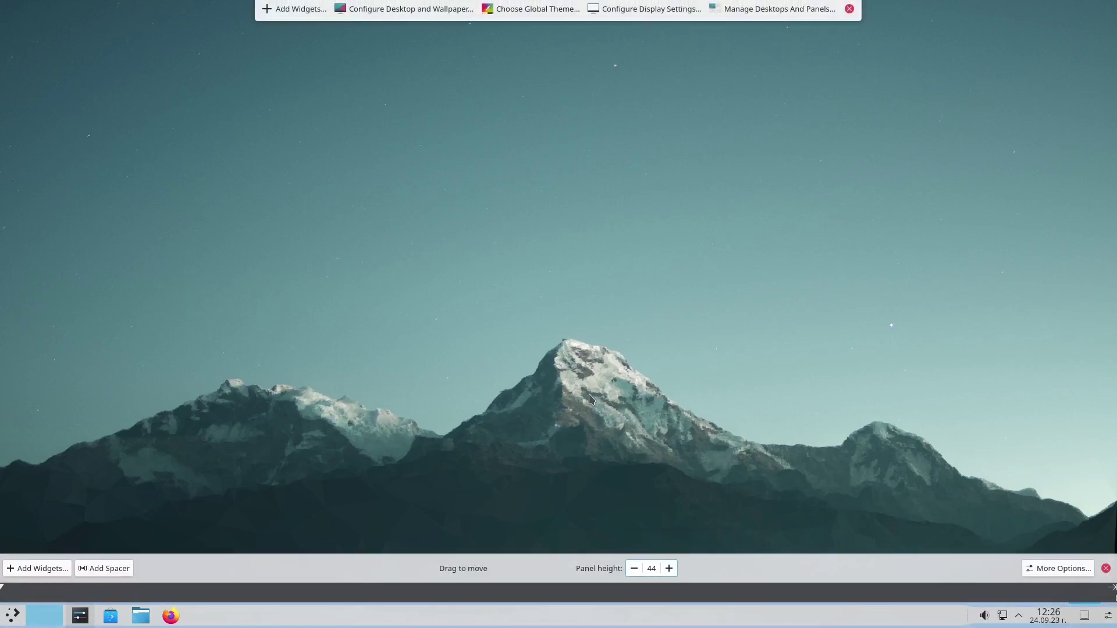
{"action": "right_click", "coordinate": [580, 618]}
{"action": "left_click", "coordinate": [528, 318]}
{"action": "left_click", "coordinate": [849, 9]}
{"action": "right_click", "coordinate": [574, 624]}
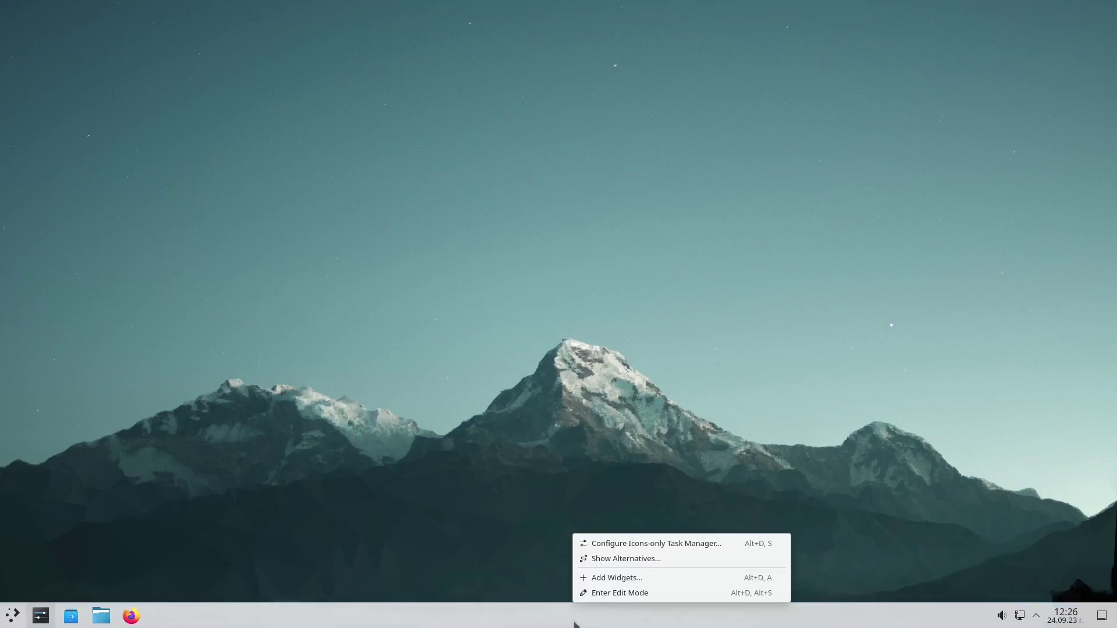
{"action": "left_click", "coordinate": [617, 593]}
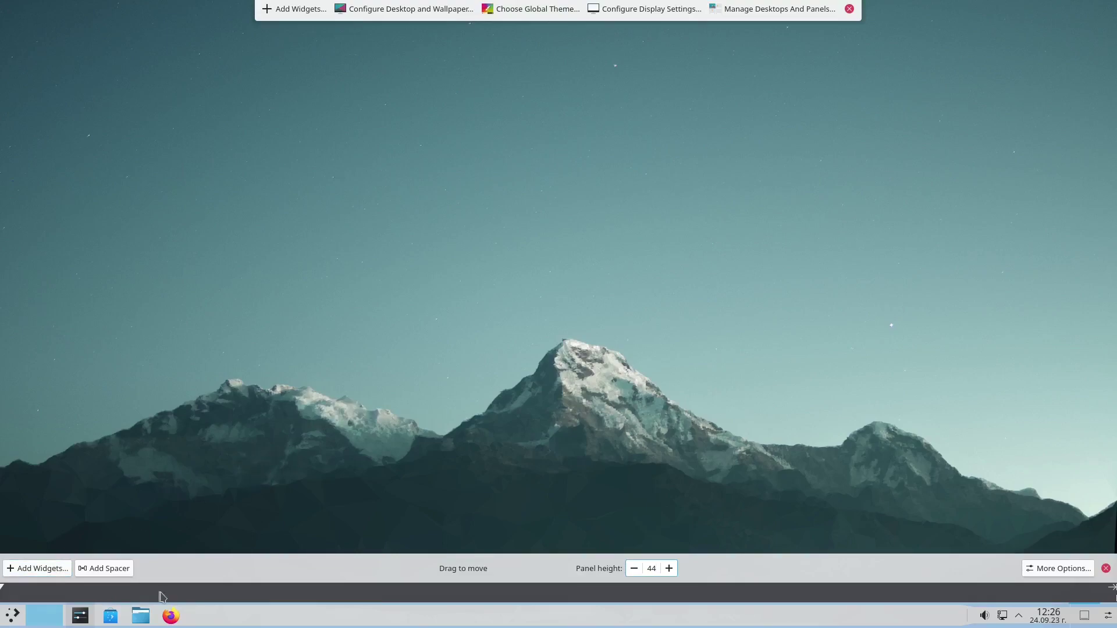
Step: Add two spacers and drag the launcher and pinned app icons between them
{"action": "left_click", "coordinate": [114, 573]}
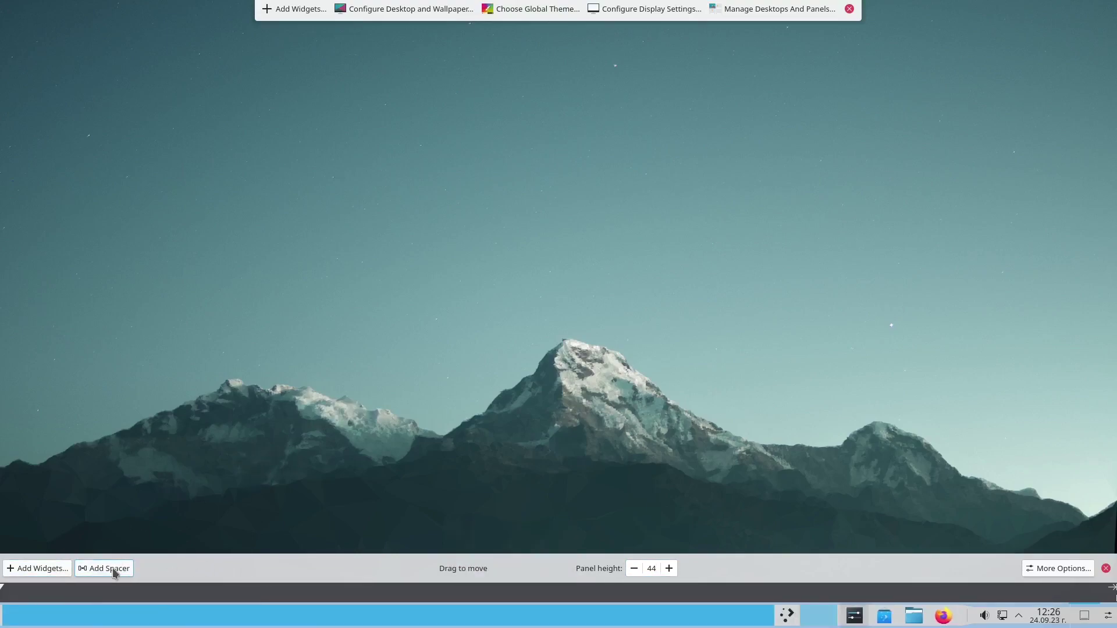
{"action": "mouse_move", "coordinate": [532, 627]}
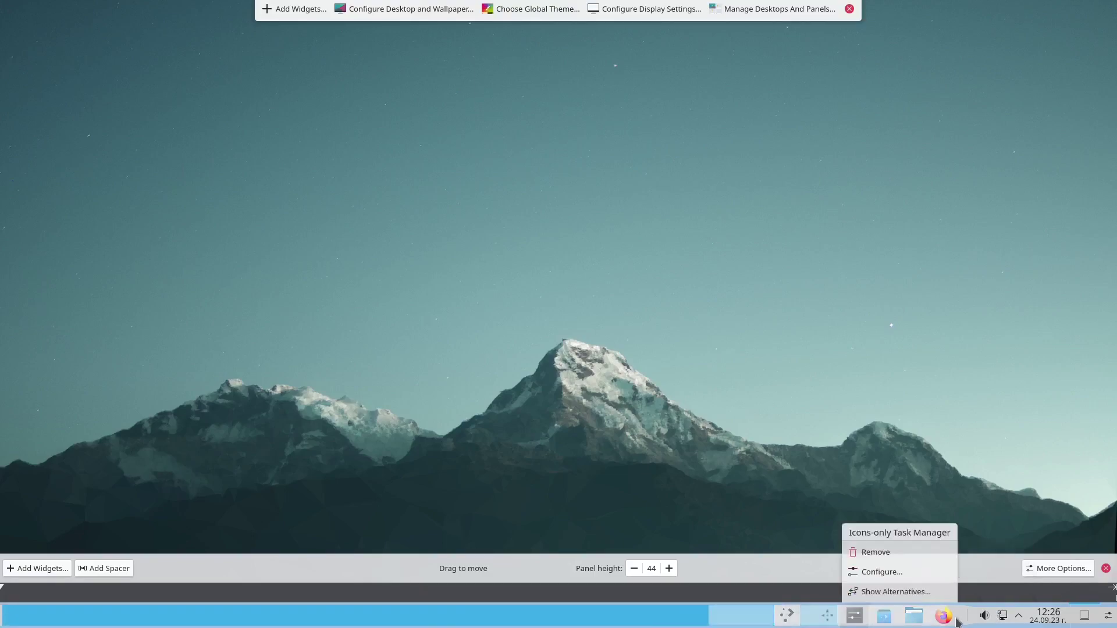
{"action": "left_click", "coordinate": [103, 568]}
{"action": "mouse_move", "coordinate": [362, 626]}
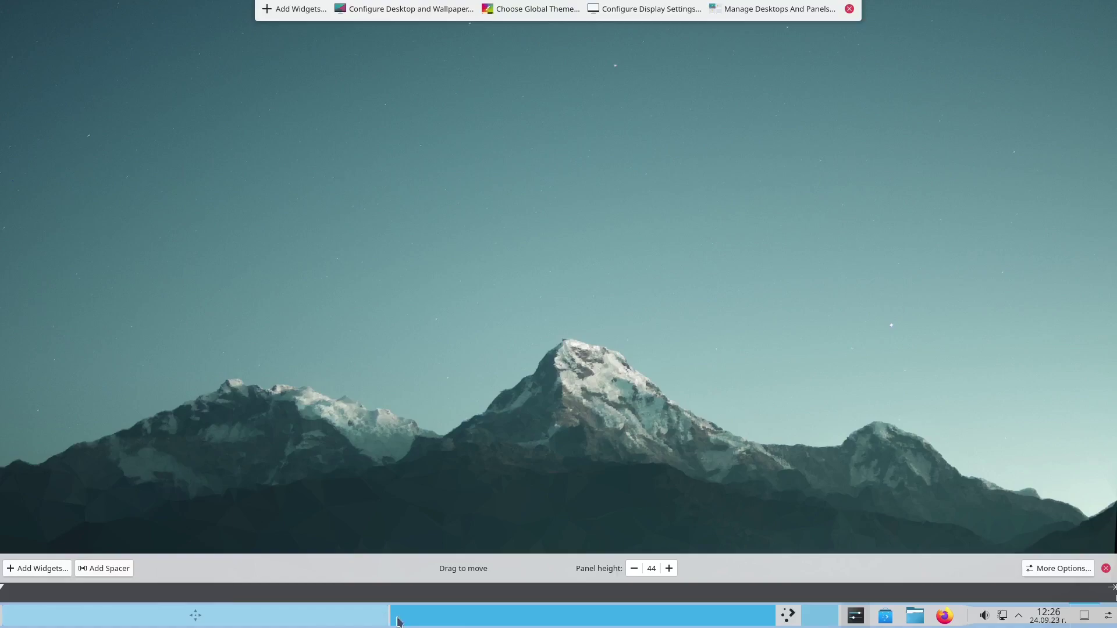
{"action": "mouse_move", "coordinate": [790, 622]}
{"action": "left_click_drag", "start_coordinate": [790, 621], "coordinate": [561, 622]}
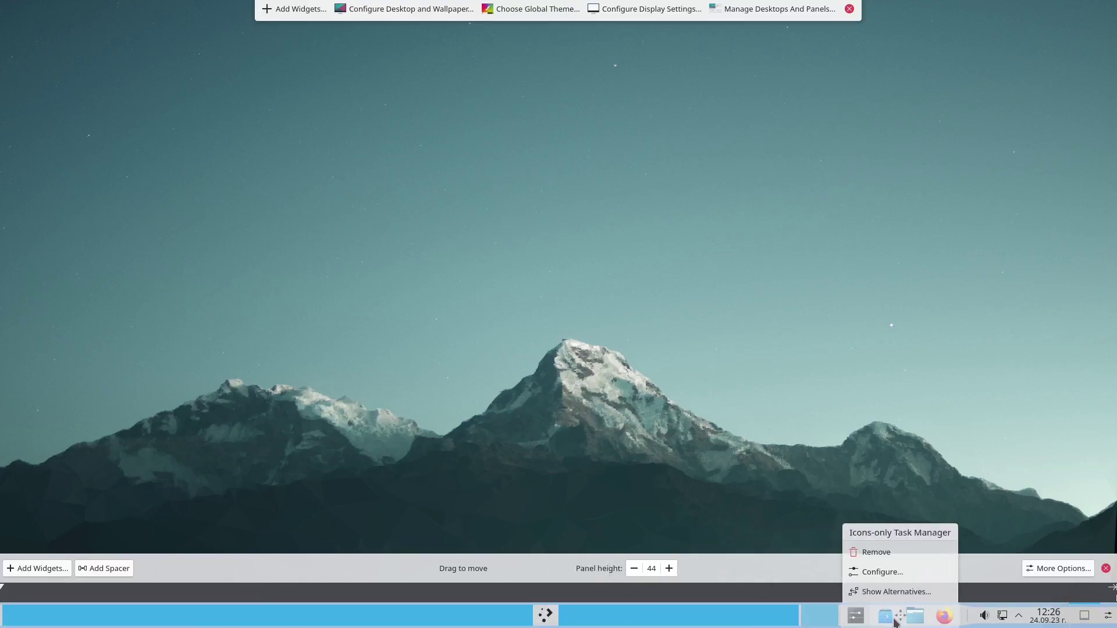
{"action": "left_click_drag", "start_coordinate": [898, 615], "coordinate": [617, 621]}
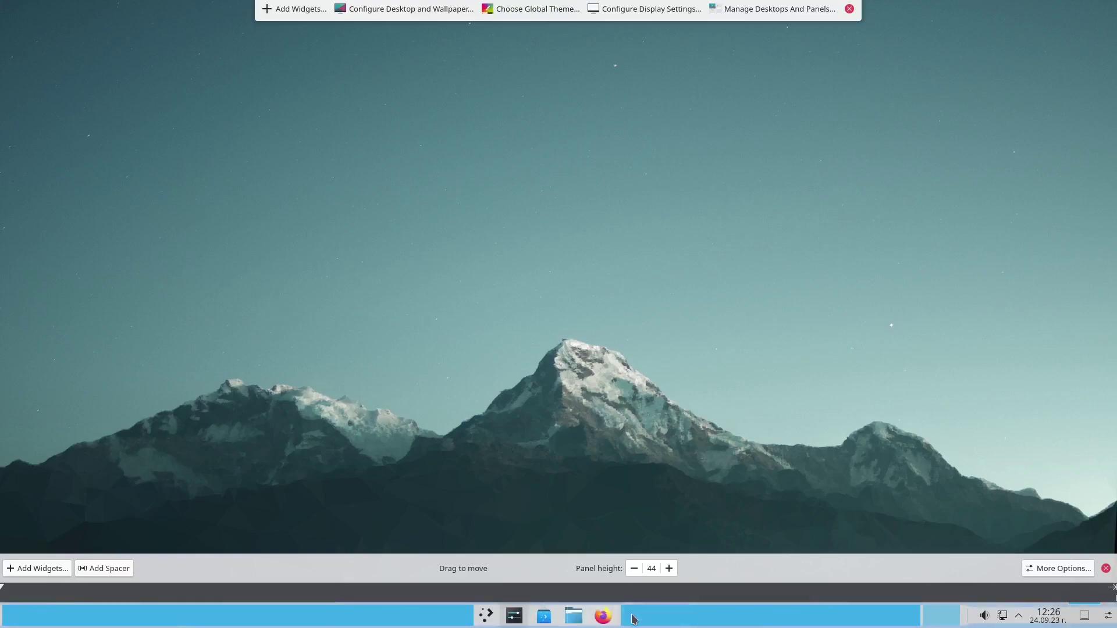
{"action": "mouse_move", "coordinate": [567, 605]}
Step: Exit panel edit mode and refresh the desktop
{"action": "left_click", "coordinate": [685, 416]}
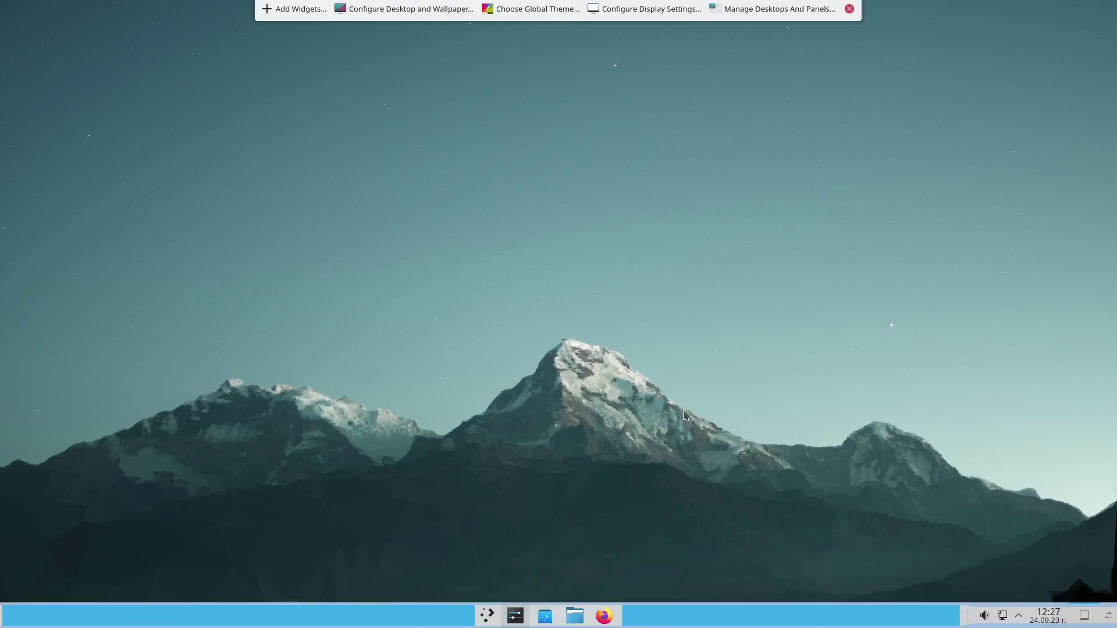
{"action": "left_click", "coordinate": [849, 8]}
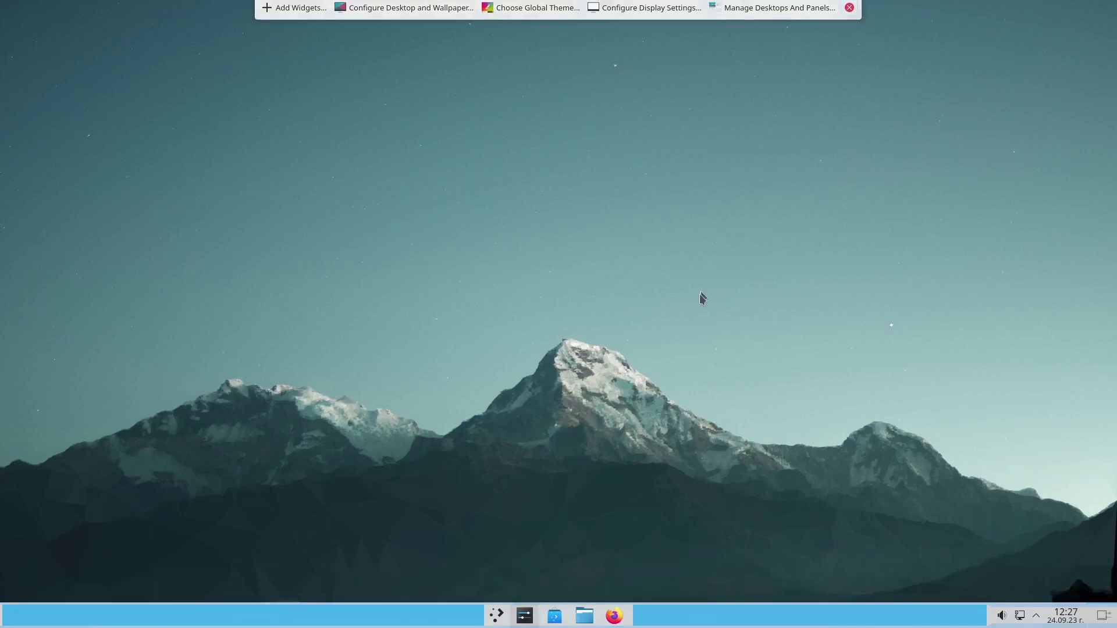
{"action": "right_click", "coordinate": [625, 261]}
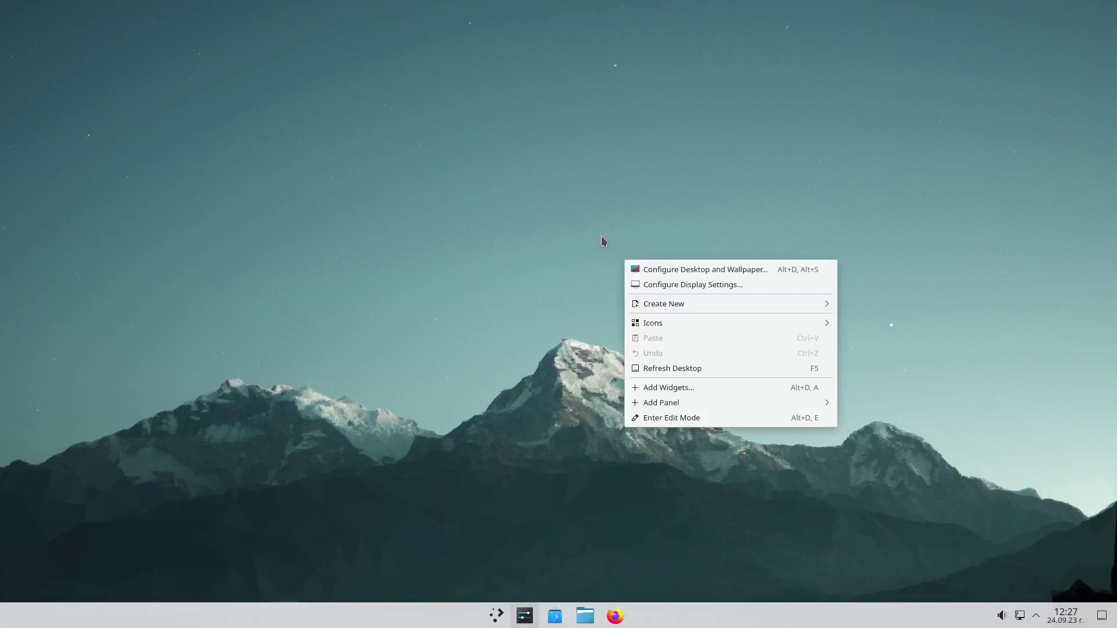
{"action": "left_click", "coordinate": [663, 369]}
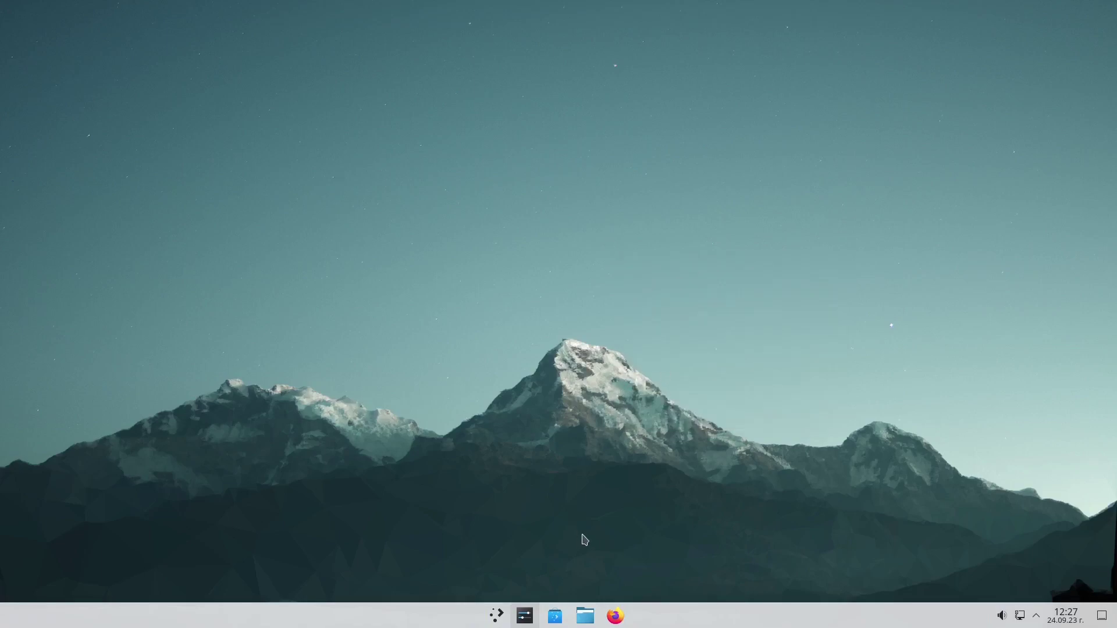
Step: Open and close the centered application launcher twice to check it
{"action": "left_click", "coordinate": [496, 617]}
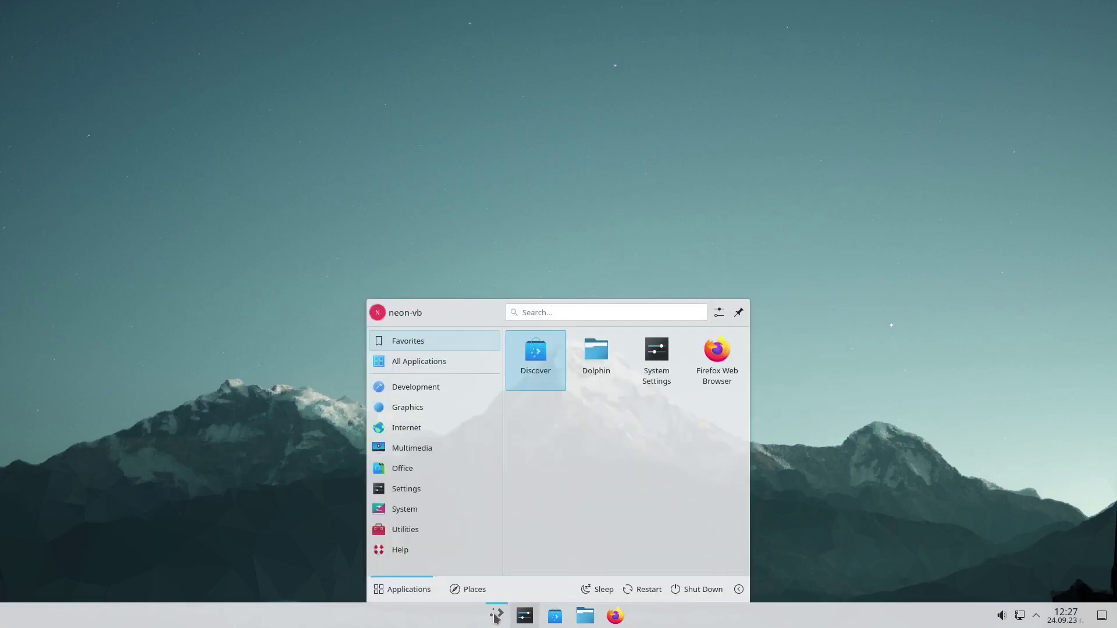
{"action": "left_click", "coordinate": [495, 617]}
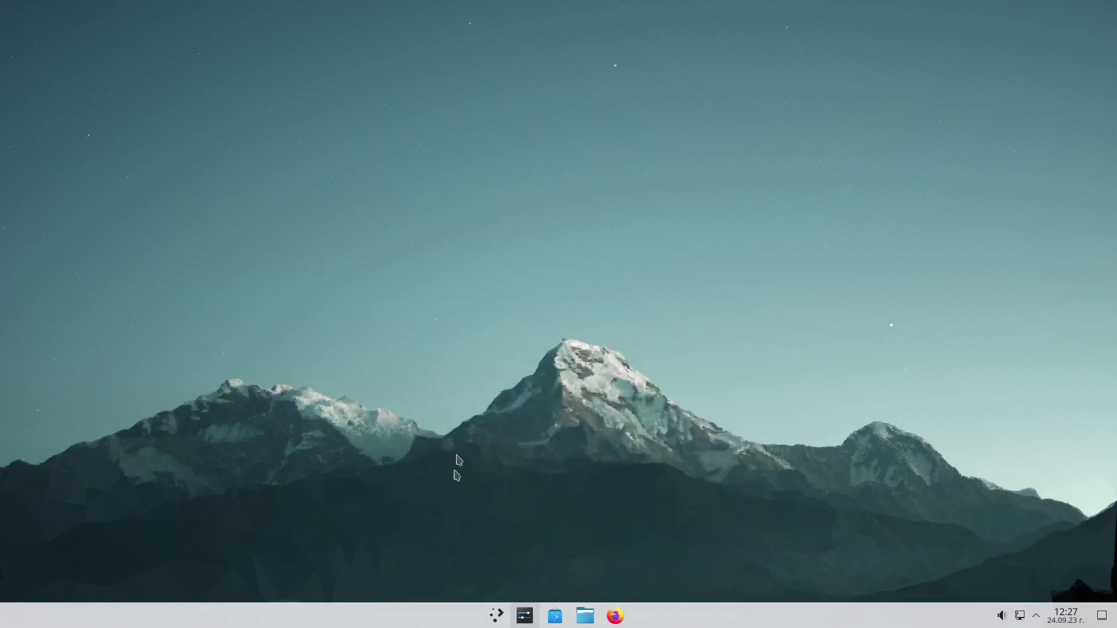
{"action": "left_click", "coordinate": [498, 620]}
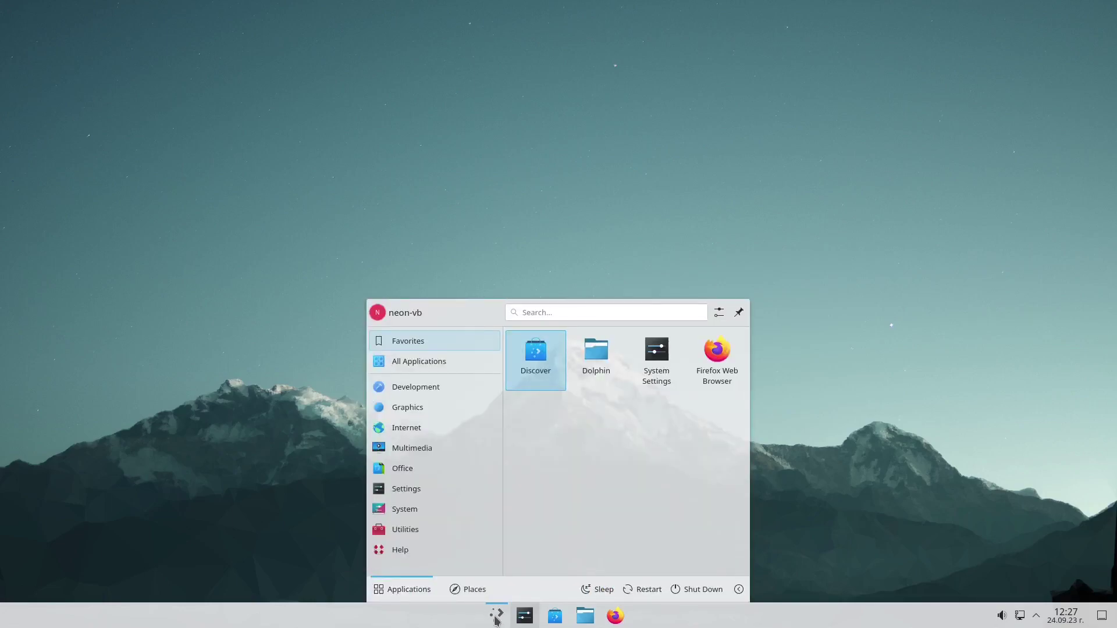
{"action": "left_click", "coordinate": [491, 618]}
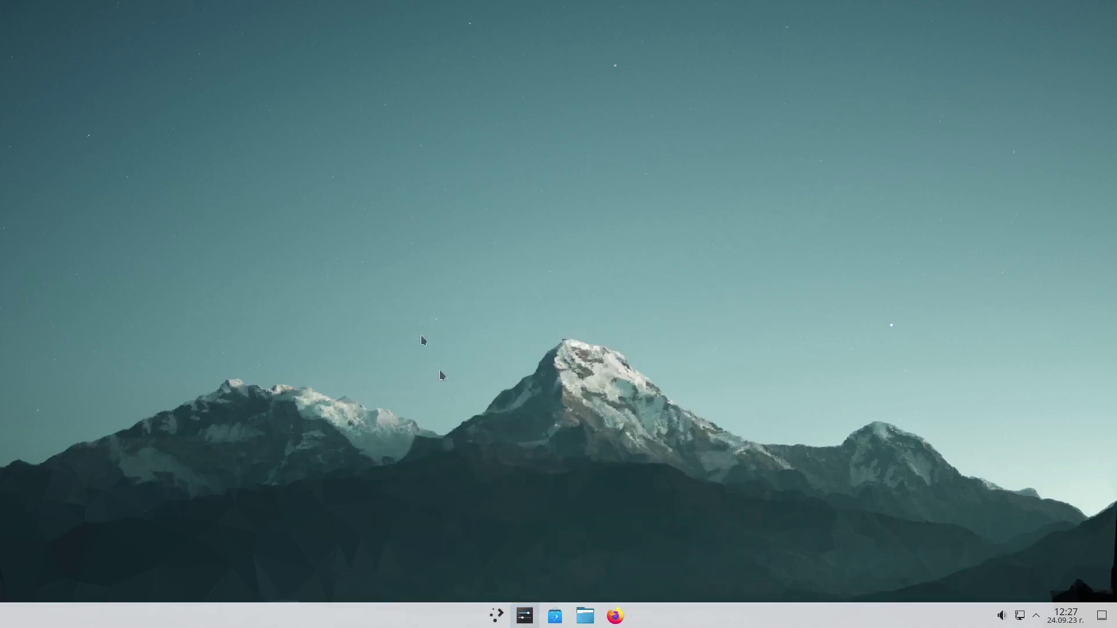
Step: Choose Add Widgets… from the panel's context menu
{"action": "right_click", "coordinate": [385, 220]}
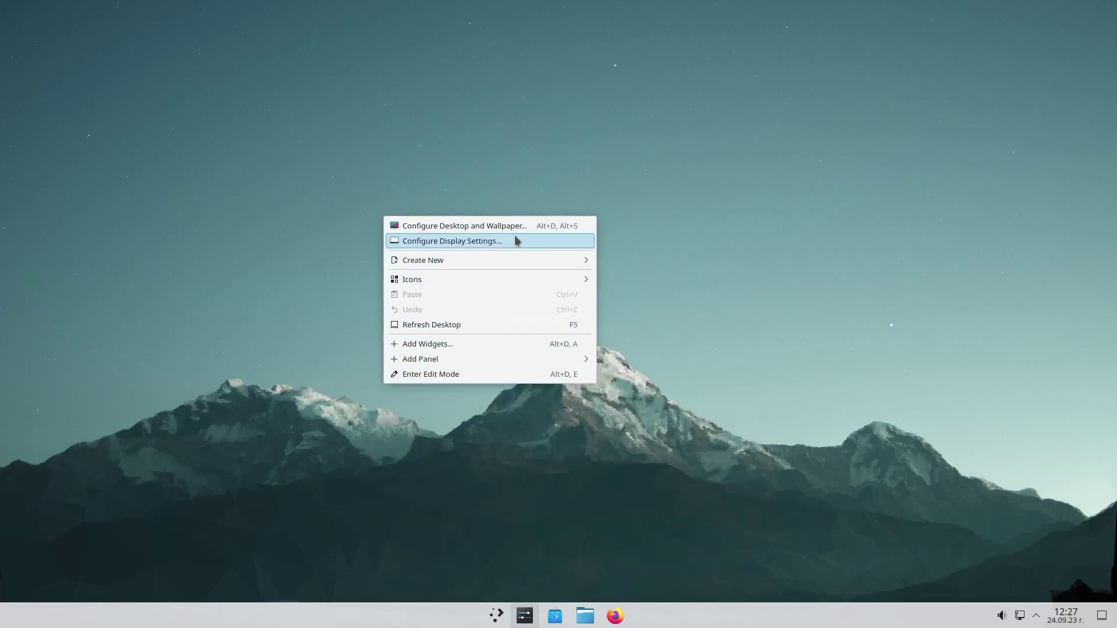
{"action": "left_click", "coordinate": [743, 236]}
{"action": "right_click", "coordinate": [368, 617]}
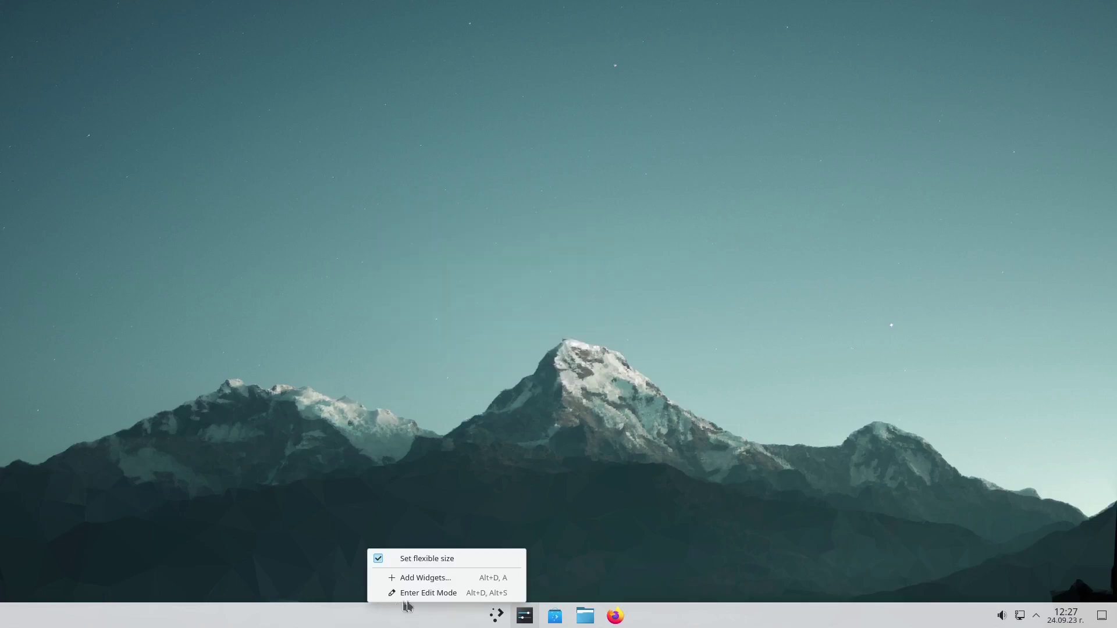
{"action": "left_click", "coordinate": [421, 577]}
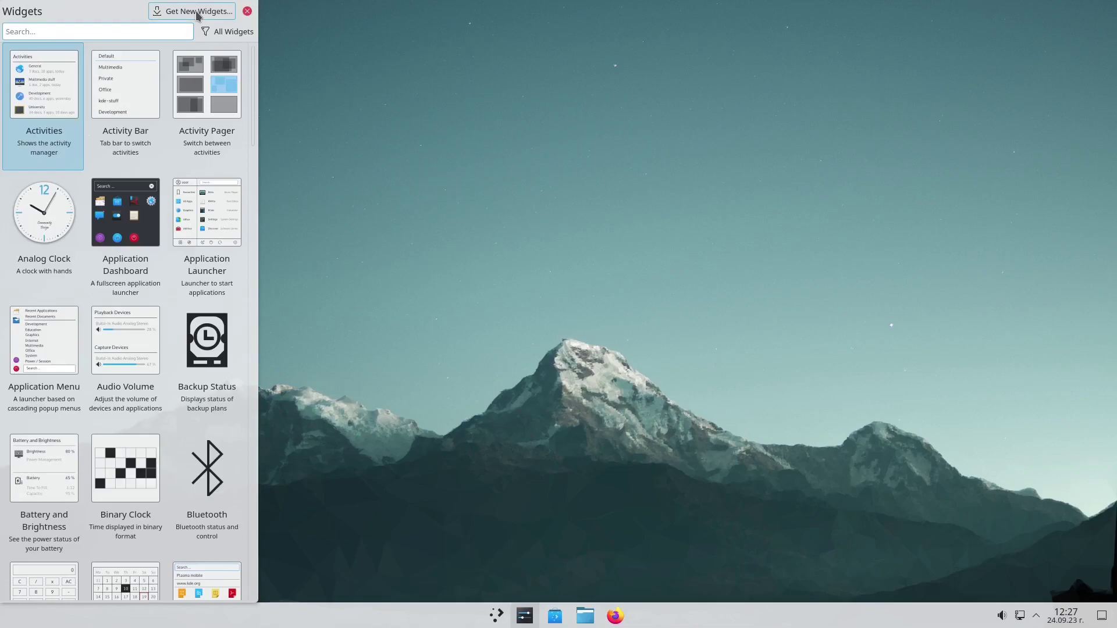
Step: Search the online Plasma widget catalogue for 'me' and install Menu 11
{"action": "left_click", "coordinate": [192, 16]}
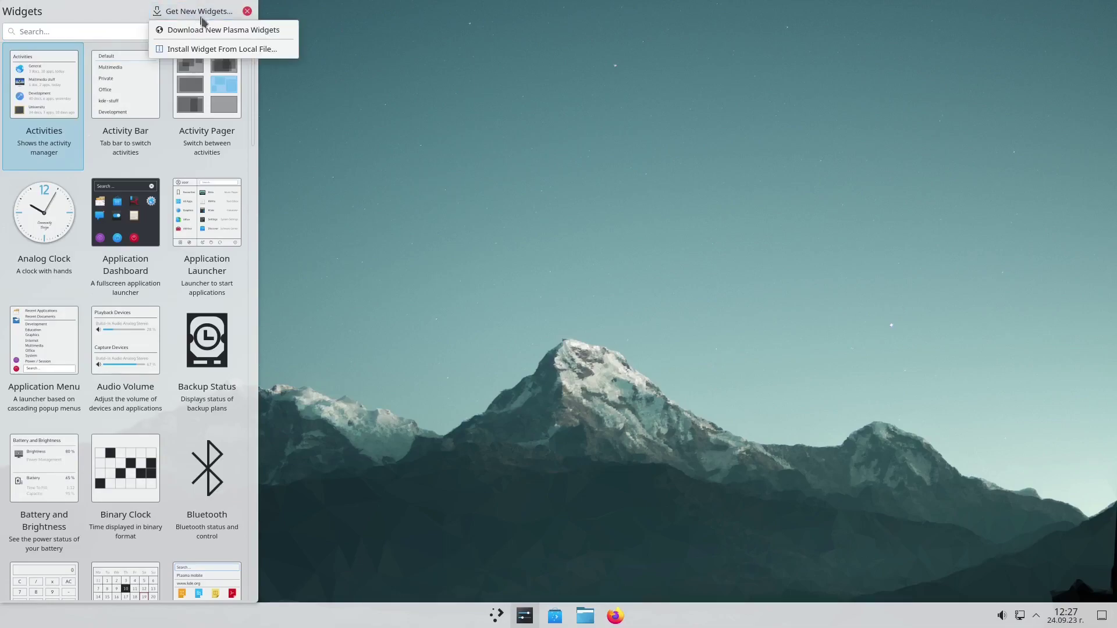
{"action": "left_click", "coordinate": [244, 32]}
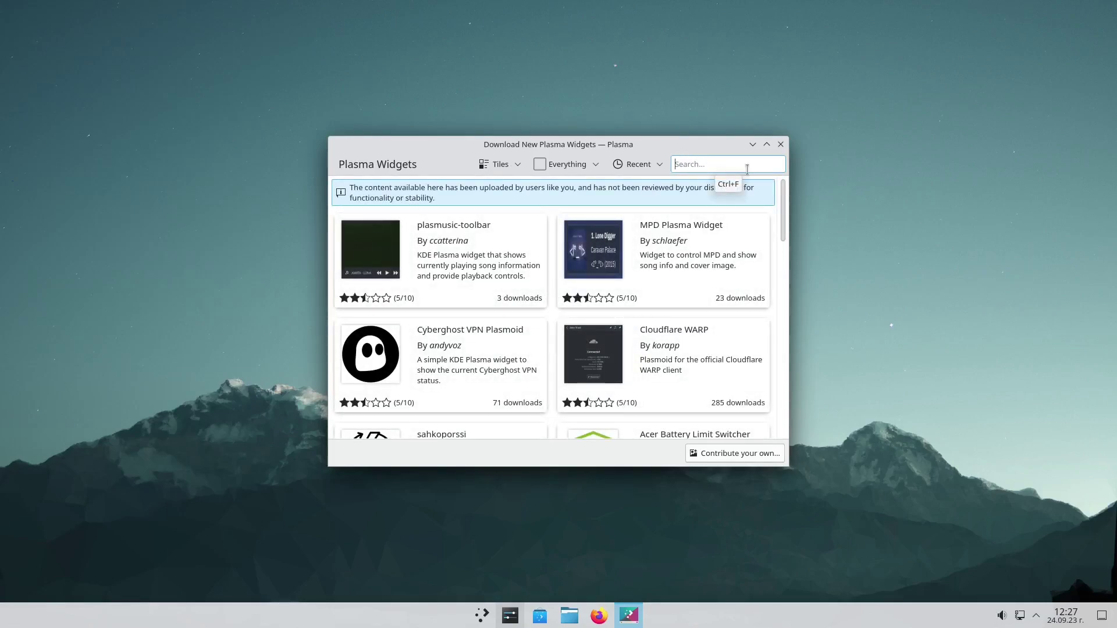
{"action": "type", "text": "menu"}
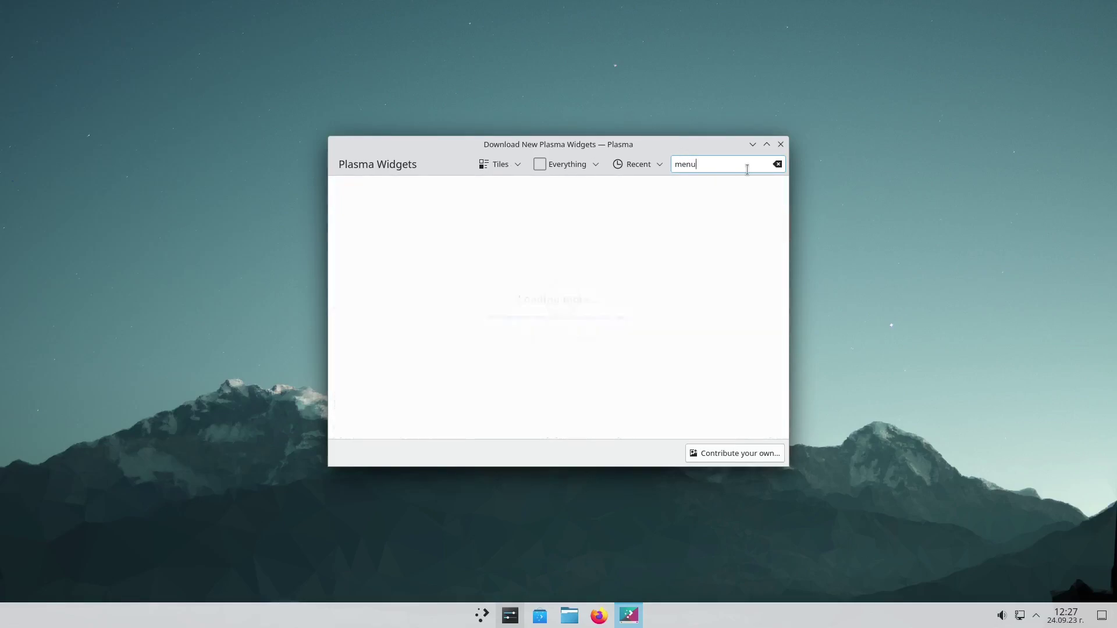
{"action": "scroll", "coordinate": [577, 337], "scroll_direction": "down", "scroll_amount": 12}
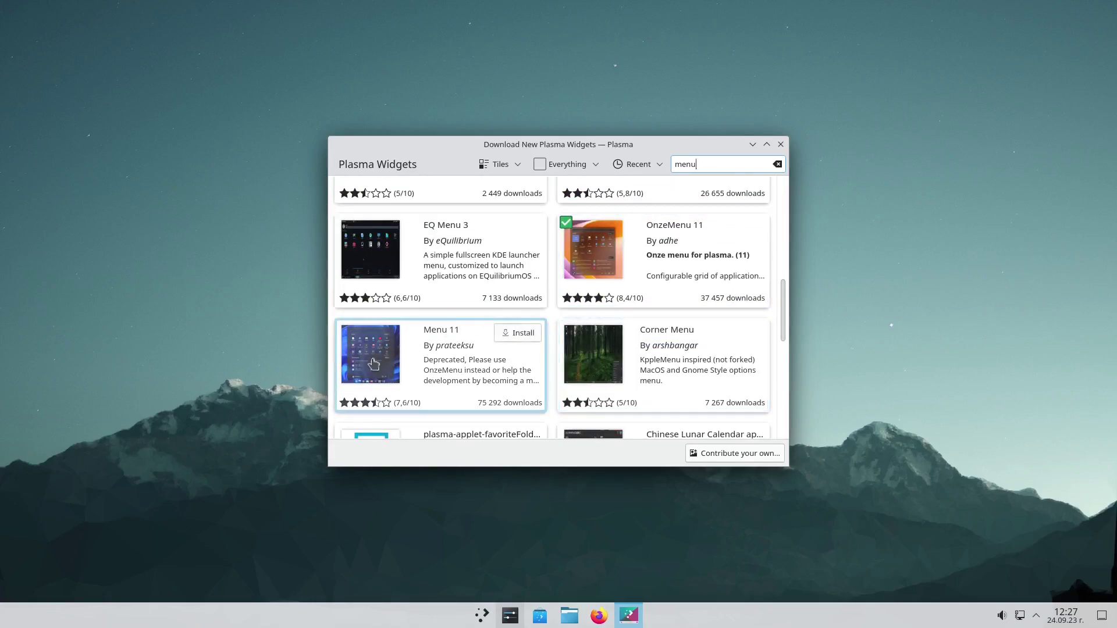
{"action": "left_click", "coordinate": [523, 334]}
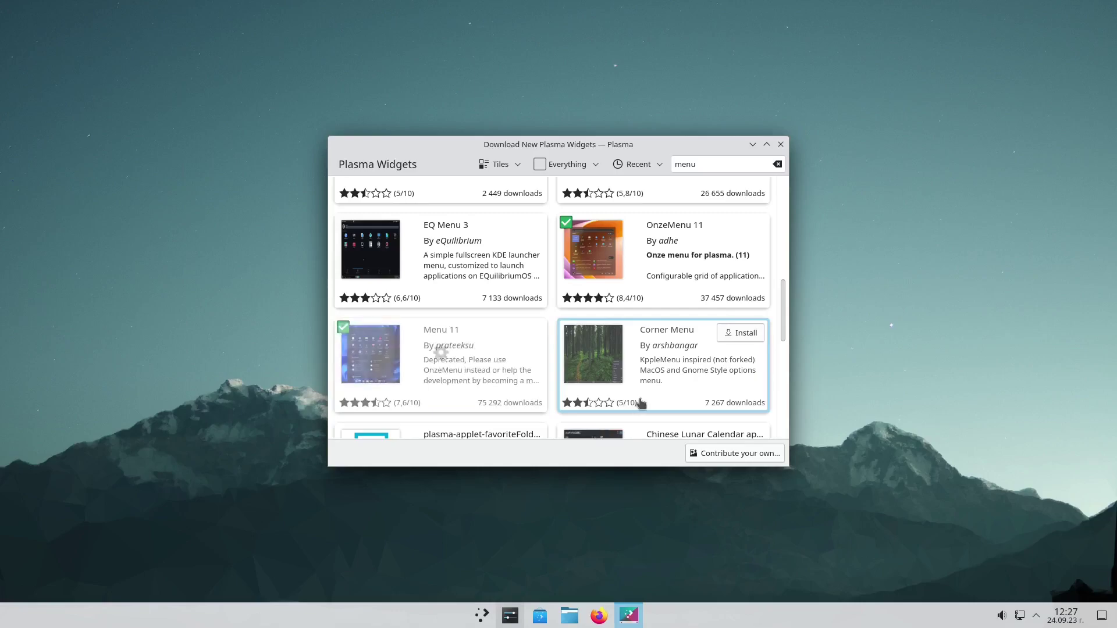
Step: In panel edit mode, search the widget browser for 'menu' and add Menu 11 to the panel
{"action": "left_click", "coordinate": [780, 144]}
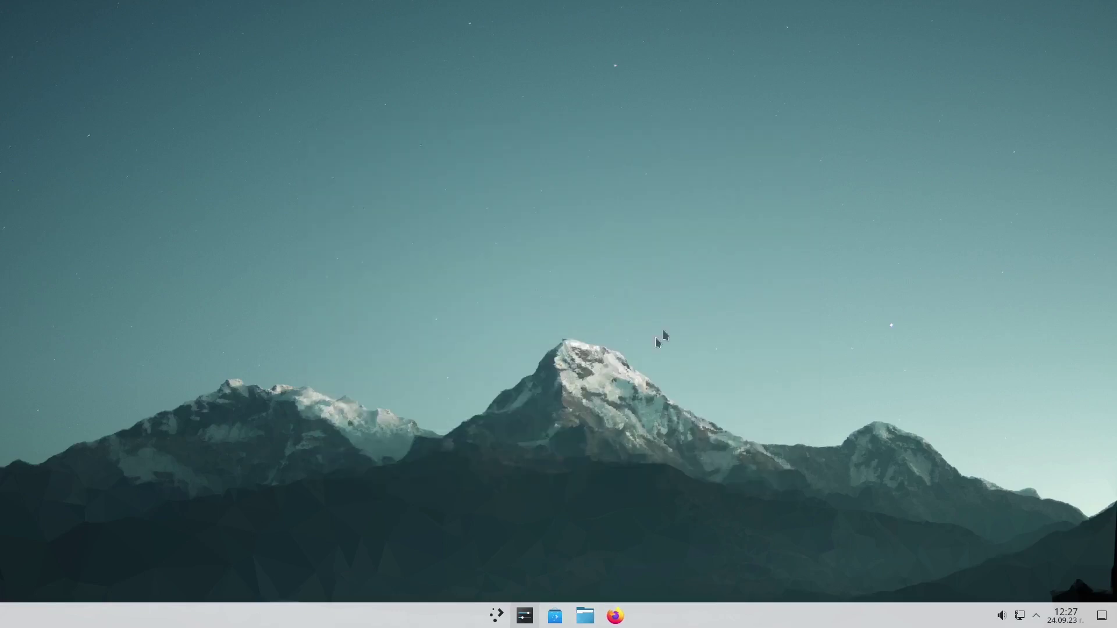
{"action": "right_click", "coordinate": [389, 620]}
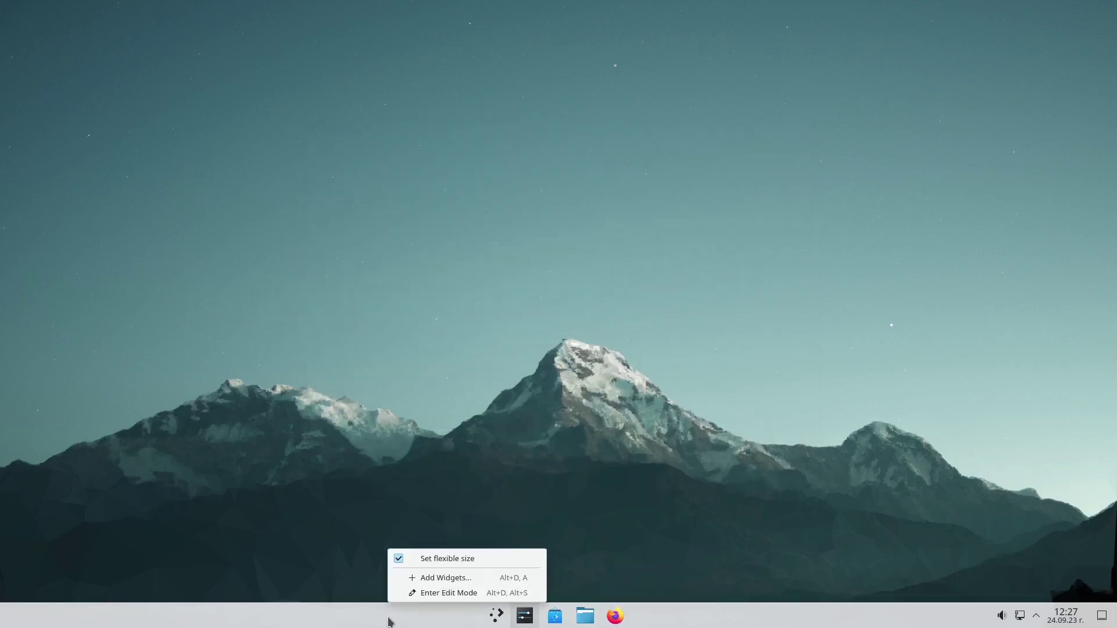
{"action": "left_click", "coordinate": [453, 594]}
{"action": "mouse_move", "coordinate": [645, 625]}
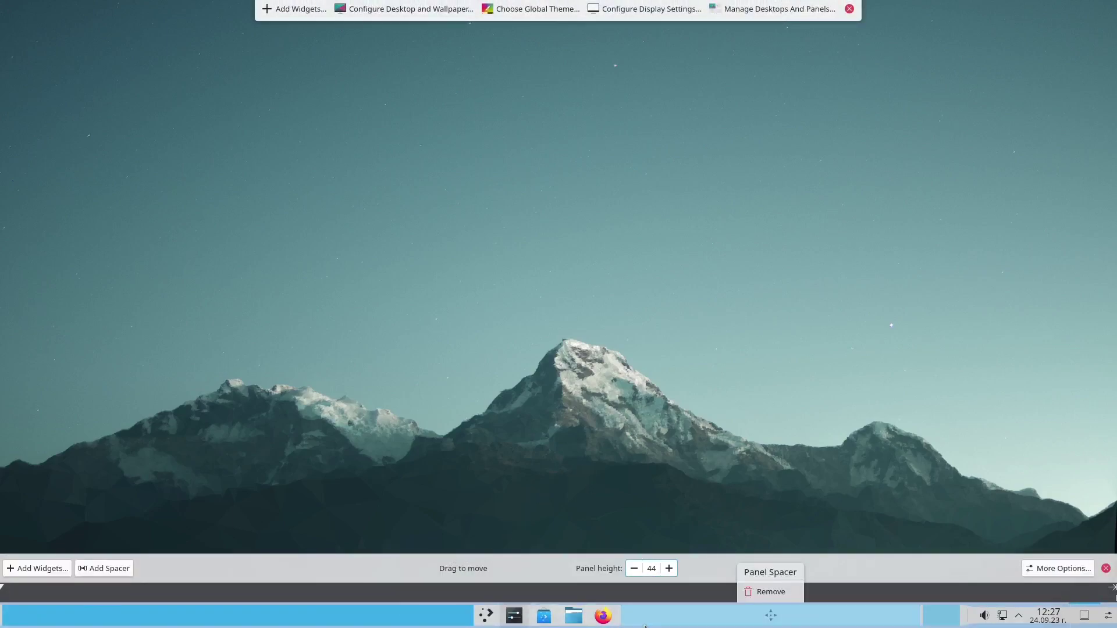
{"action": "mouse_move", "coordinate": [486, 616]}
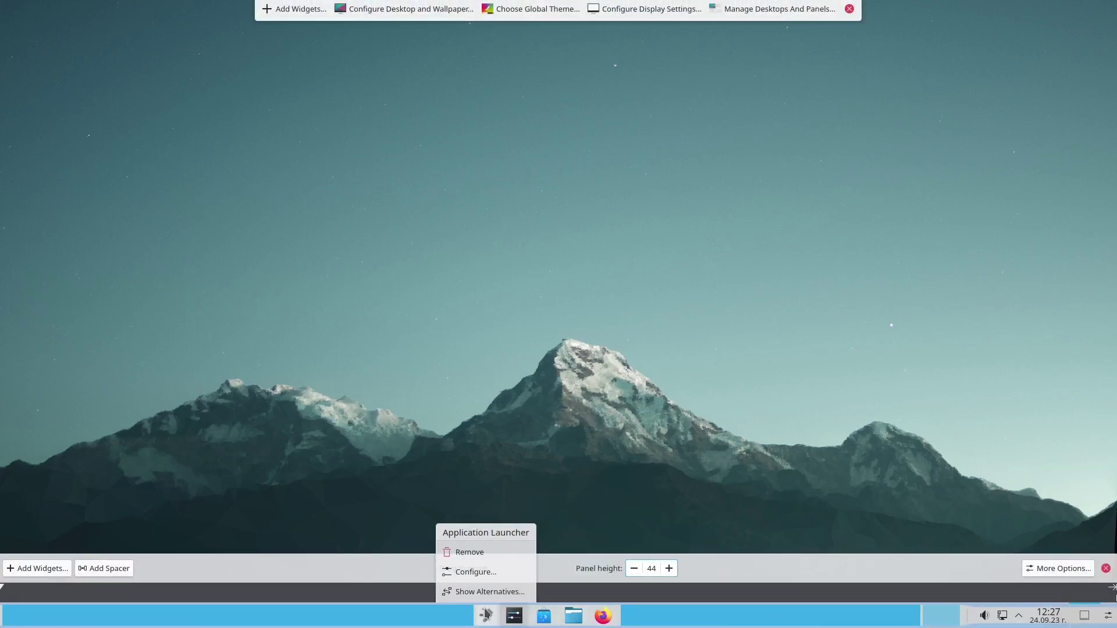
{"action": "left_click", "coordinate": [50, 569]}
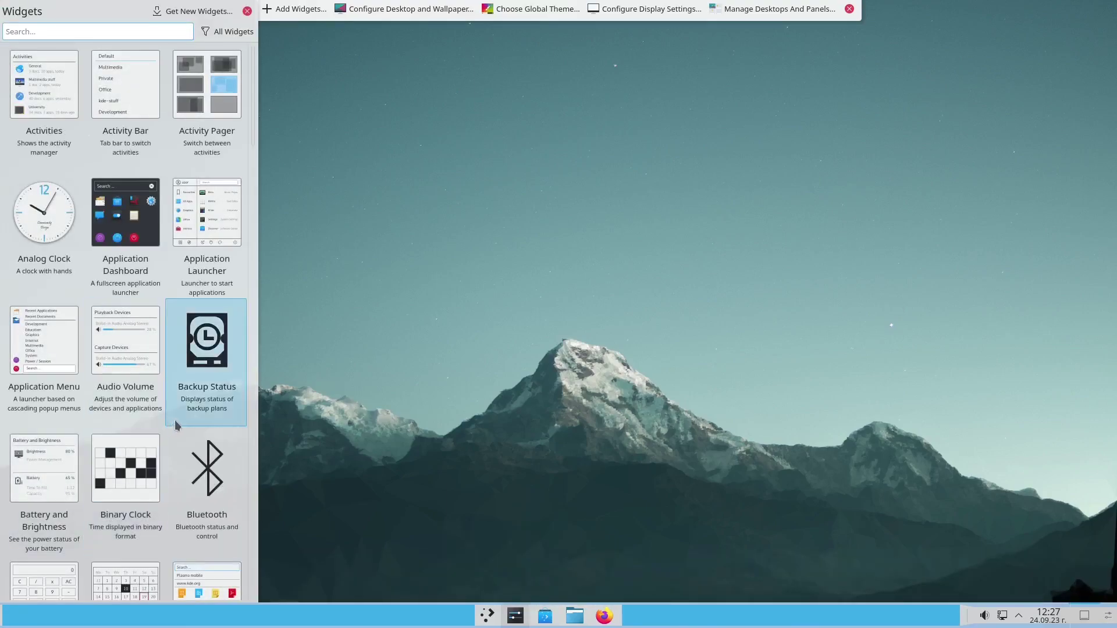
{"action": "left_click", "coordinate": [70, 31]}
{"action": "type", "text": "menu"}
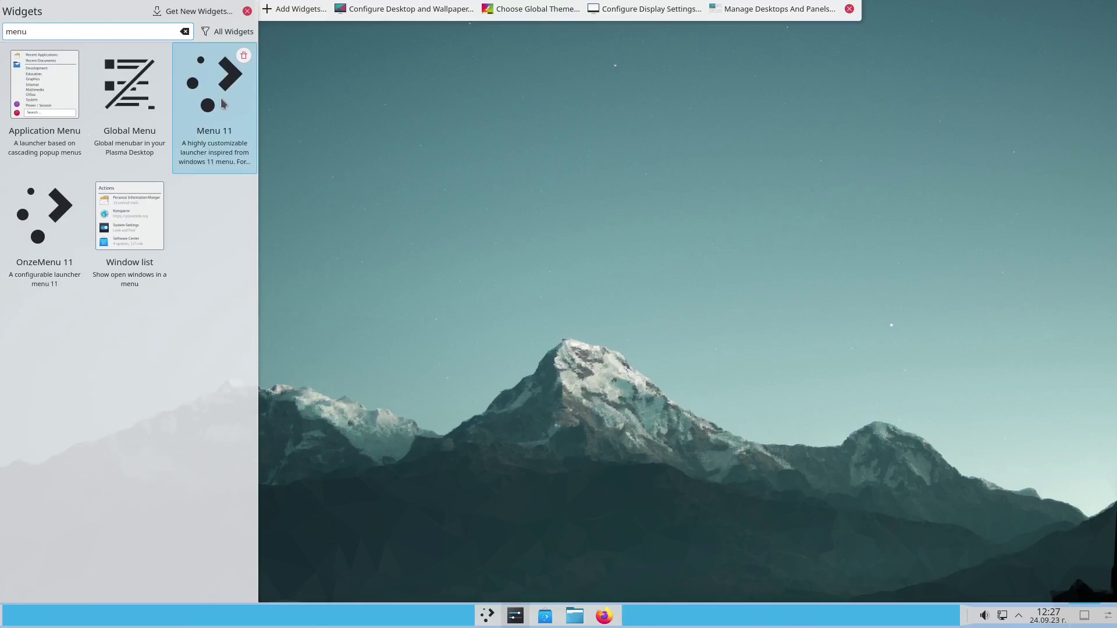
{"action": "double_click", "coordinate": [222, 104]}
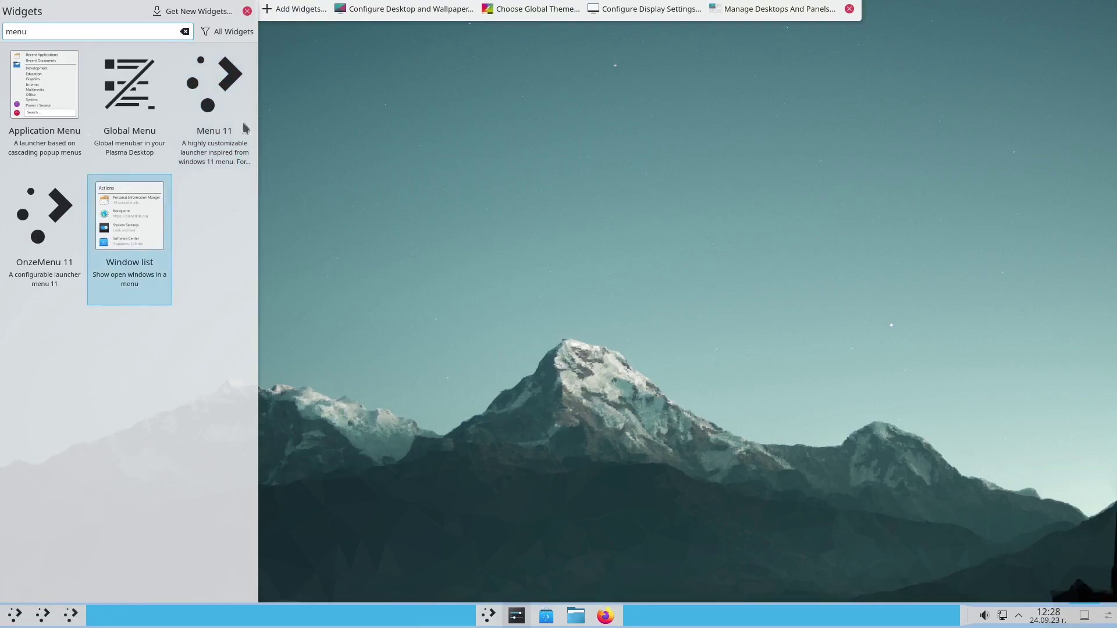
{"action": "left_click", "coordinate": [247, 11]}
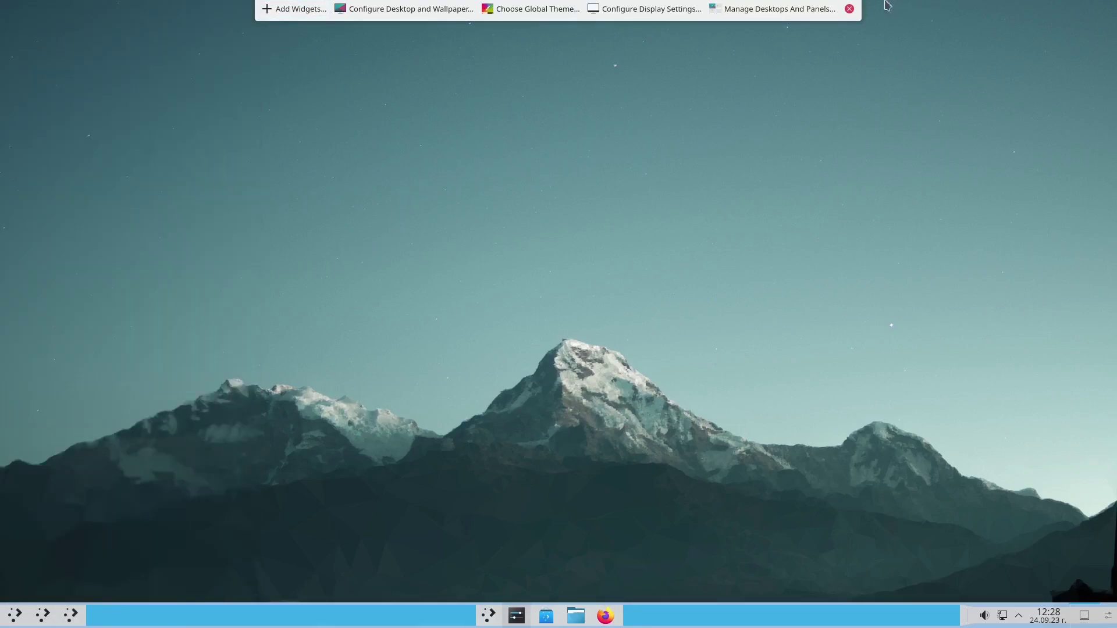
Step: Remove the two duplicate Menu 11 widgets and the default Application Launcher from the panel
{"action": "left_click", "coordinate": [850, 9]}
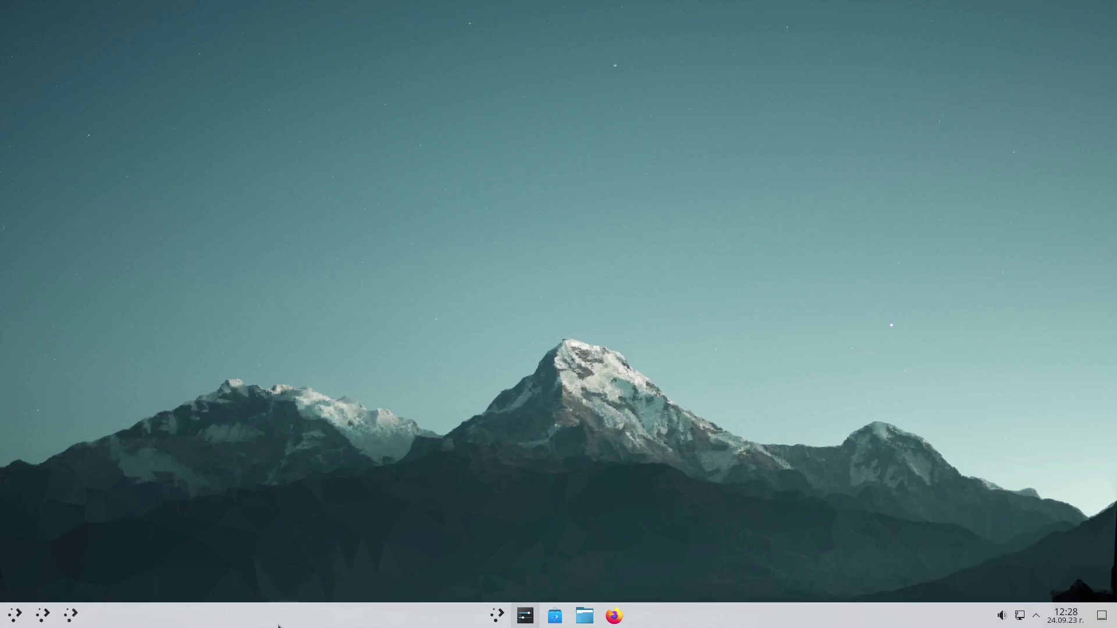
{"action": "right_click", "coordinate": [327, 613]}
{"action": "left_click", "coordinate": [343, 601]}
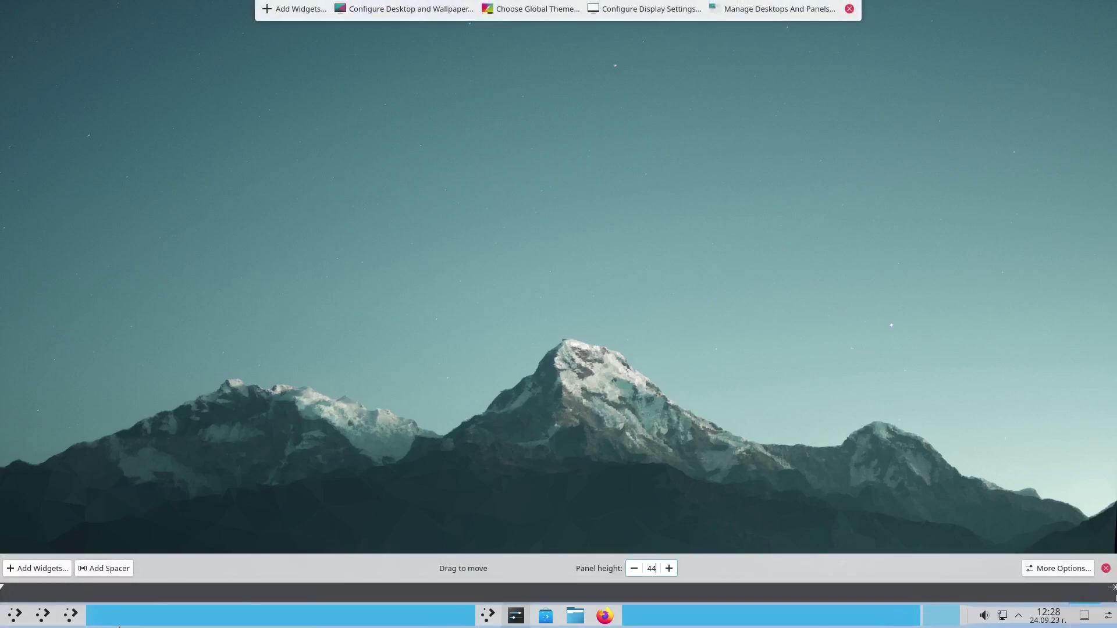
{"action": "mouse_move", "coordinate": [70, 613]}
{"action": "left_click", "coordinate": [69, 552]}
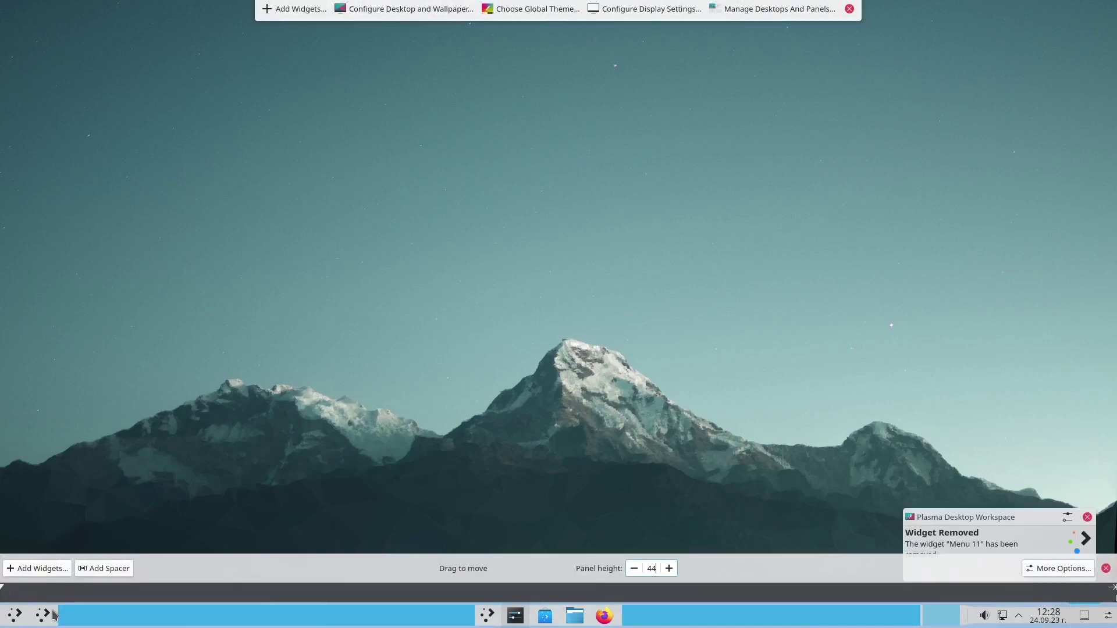
{"action": "left_click", "coordinate": [52, 561]}
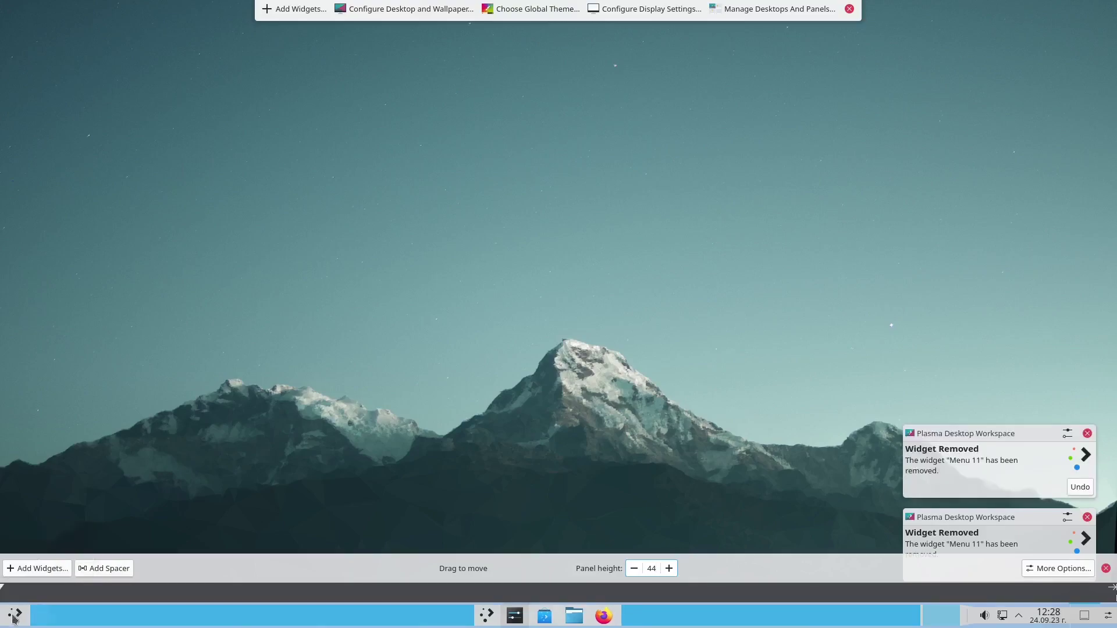
{"action": "mouse_move", "coordinate": [487, 618]}
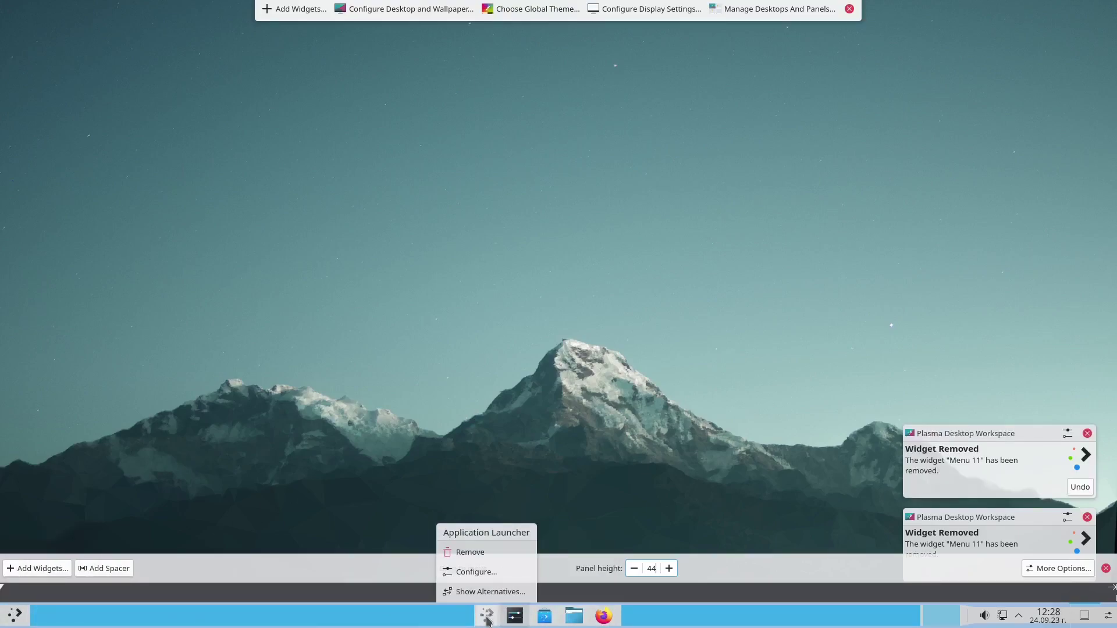
{"action": "left_click", "coordinate": [487, 553]}
{"action": "left_click", "coordinate": [447, 387]}
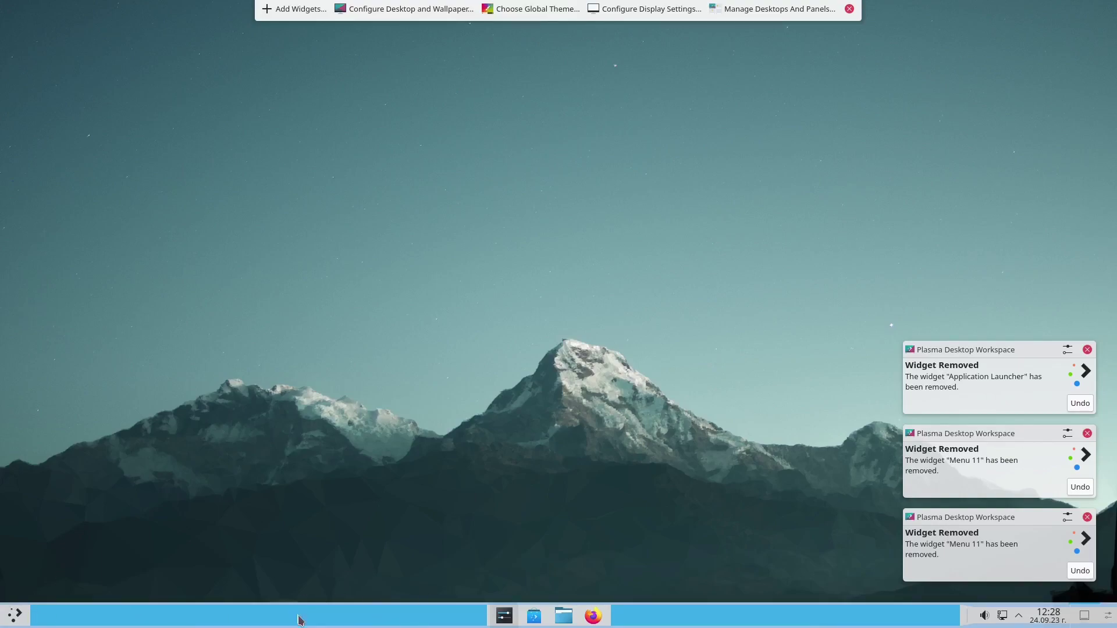
Step: Drag the remaining Menu 11 launcher to the middle of the panel
{"action": "right_click", "coordinate": [301, 615]}
{"action": "left_click", "coordinate": [327, 594]}
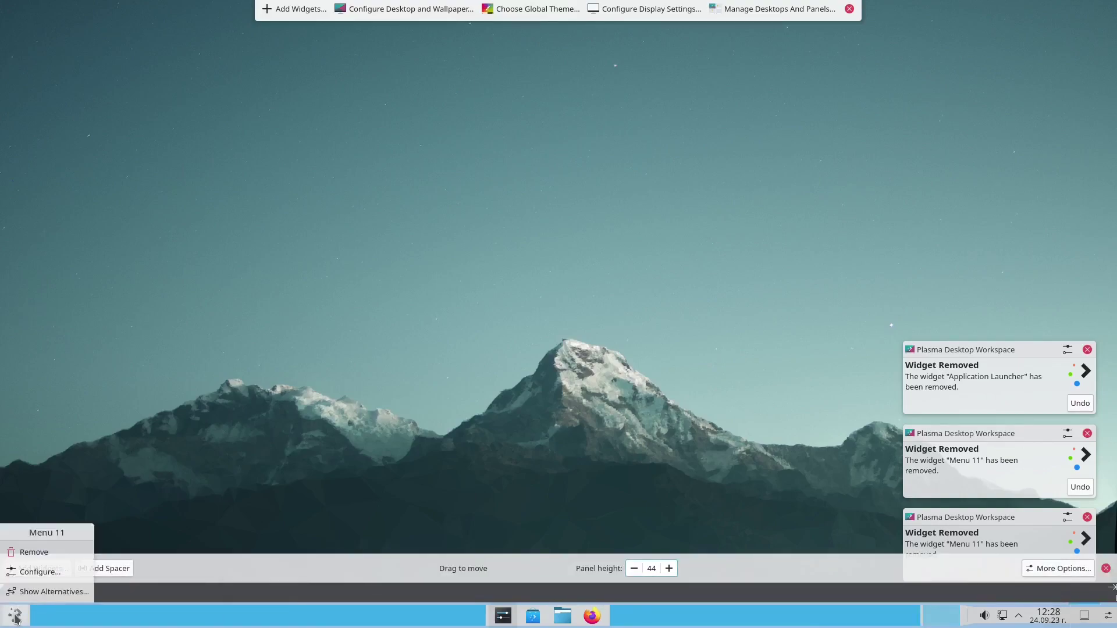
{"action": "left_click_drag", "start_coordinate": [14, 615], "coordinate": [487, 614]}
{"action": "left_click", "coordinate": [605, 370]}
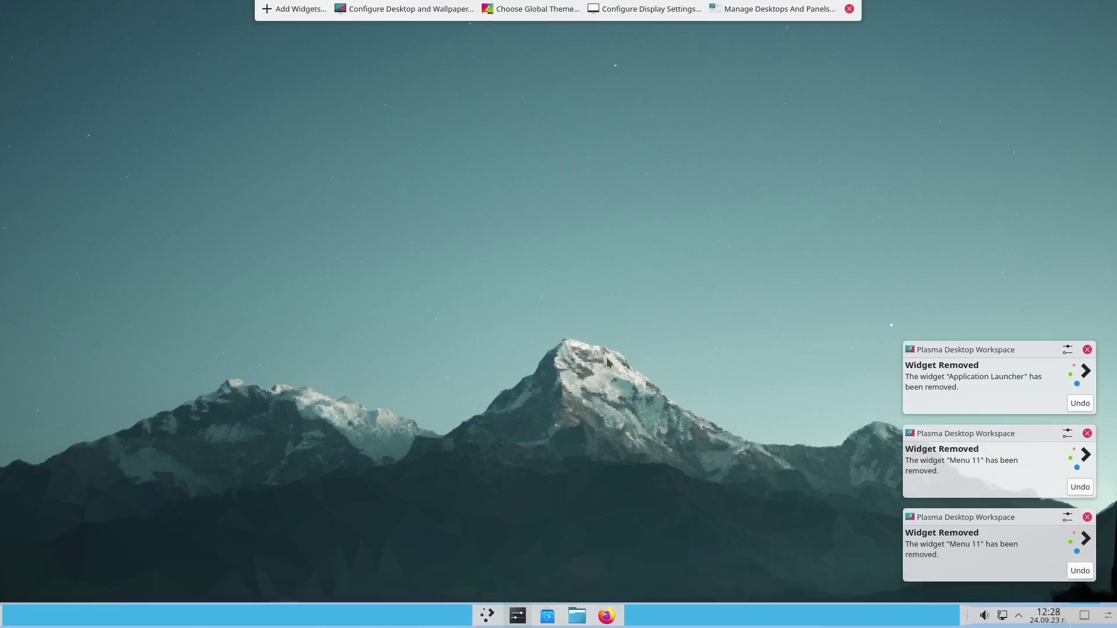
Step: Dismiss the three widget-removed notifications and leave editing mode
{"action": "left_click", "coordinate": [1087, 517]}
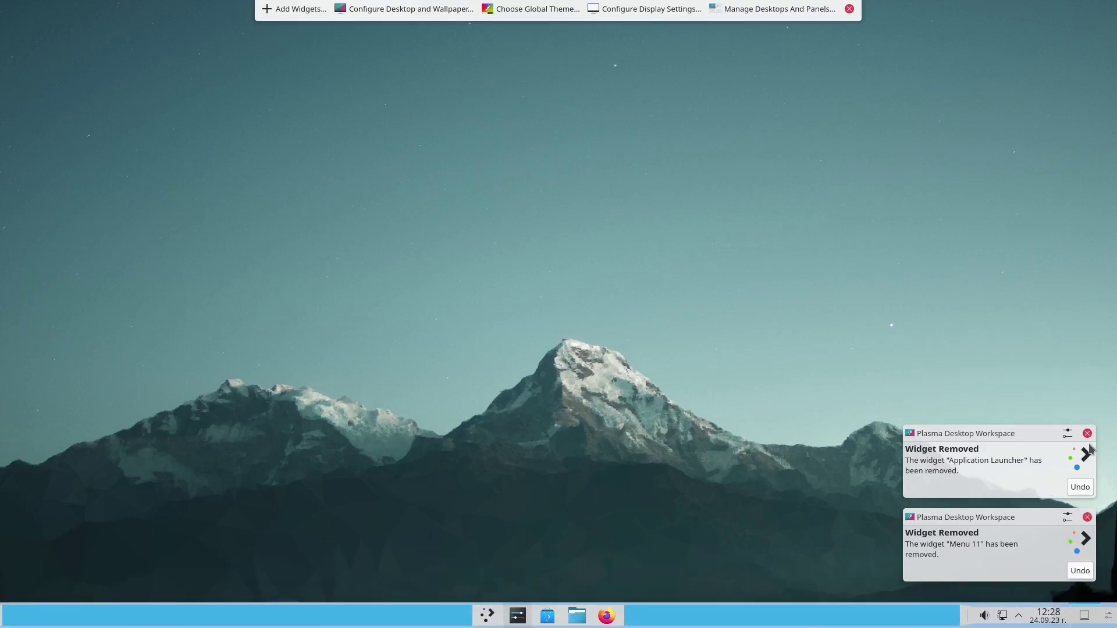
{"action": "left_click", "coordinate": [1087, 517]}
{"action": "left_click", "coordinate": [1087, 517]}
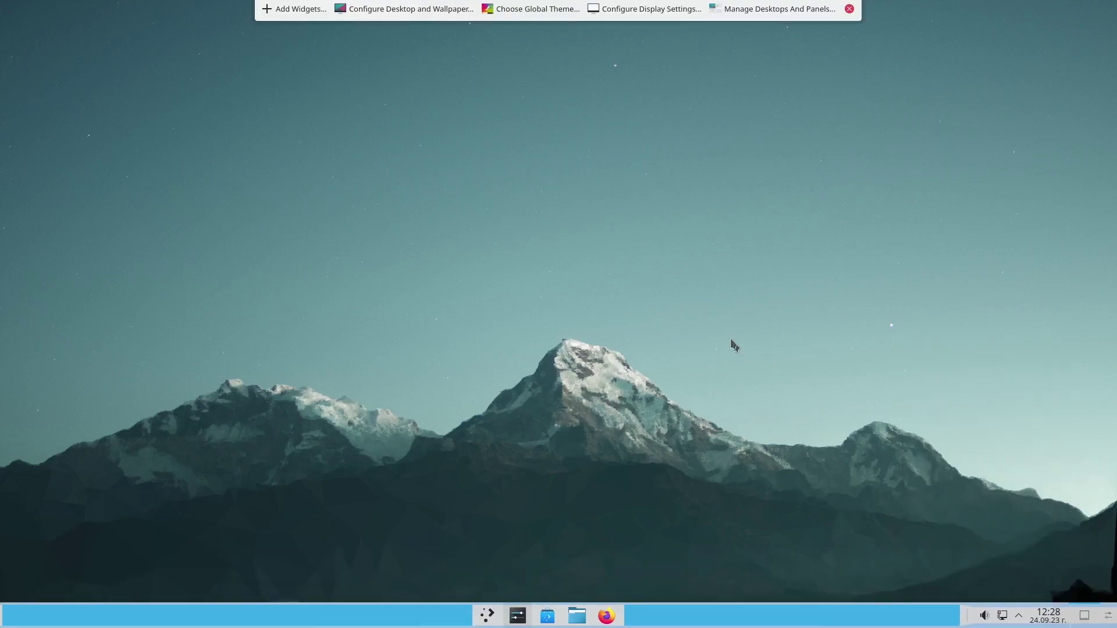
{"action": "right_click", "coordinate": [499, 211]}
{"action": "left_click", "coordinate": [536, 319]}
{"action": "left_click", "coordinate": [848, 9]}
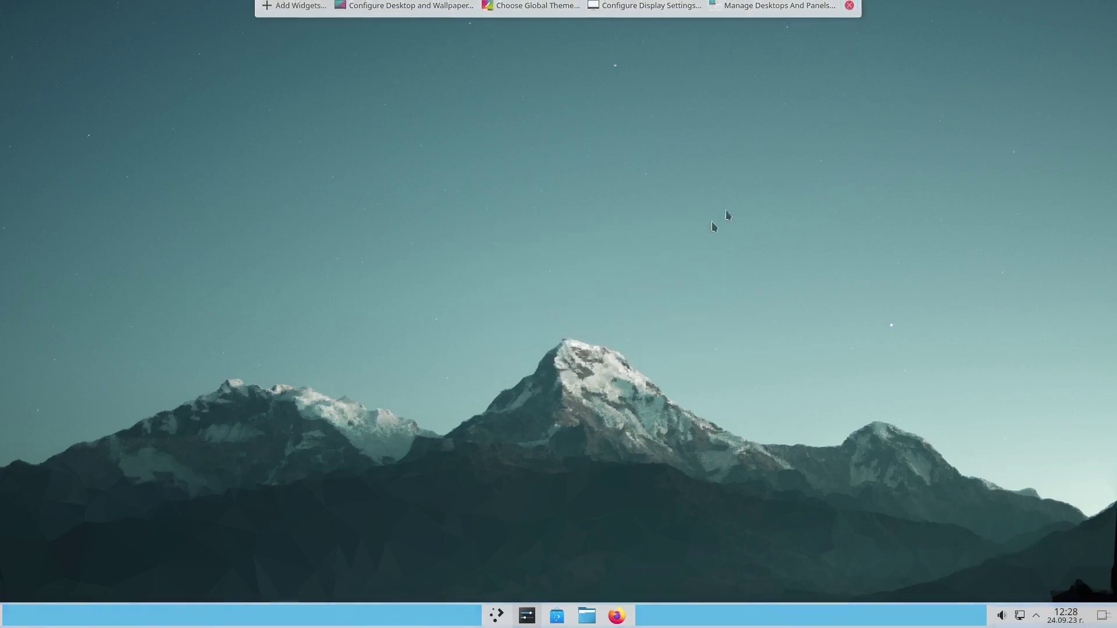
Step: Try the new Menu 11 launcher, then restore the System Settings window
{"action": "left_click", "coordinate": [493, 620]}
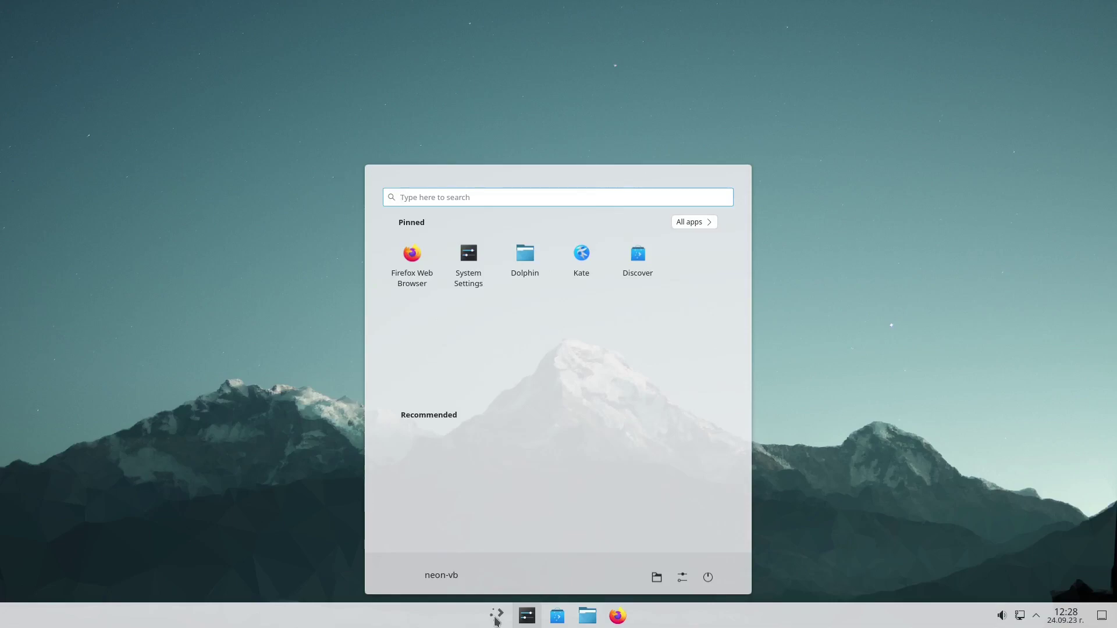
{"action": "left_click", "coordinate": [495, 620]}
{"action": "left_click", "coordinate": [527, 618]}
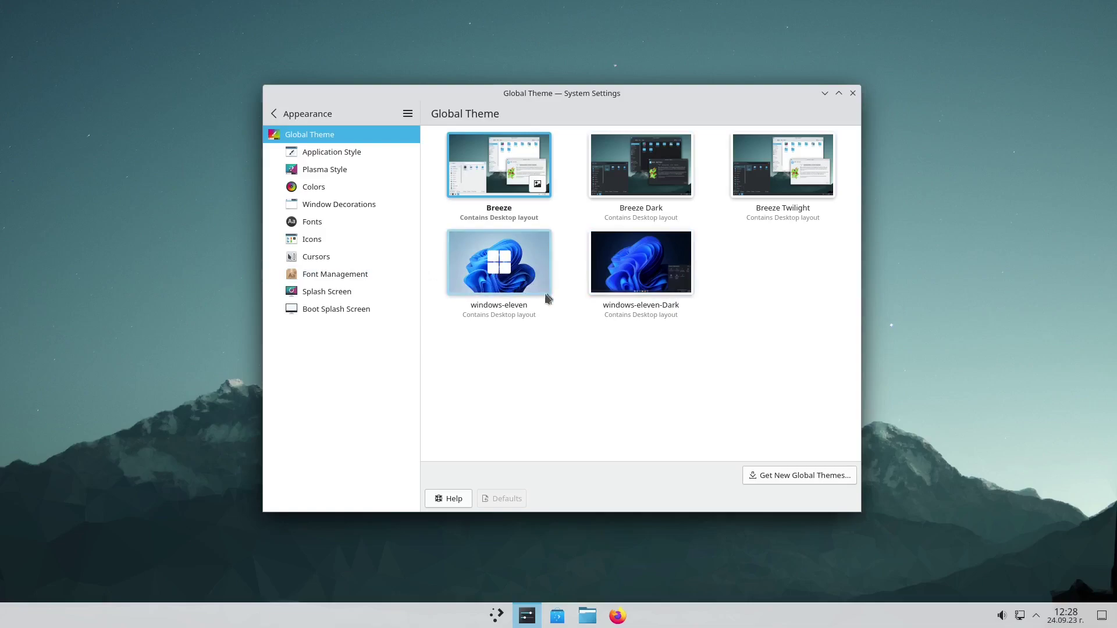
Step: Select the windows-eleven global theme and apply its appearance settings only
{"action": "left_click", "coordinate": [524, 246]}
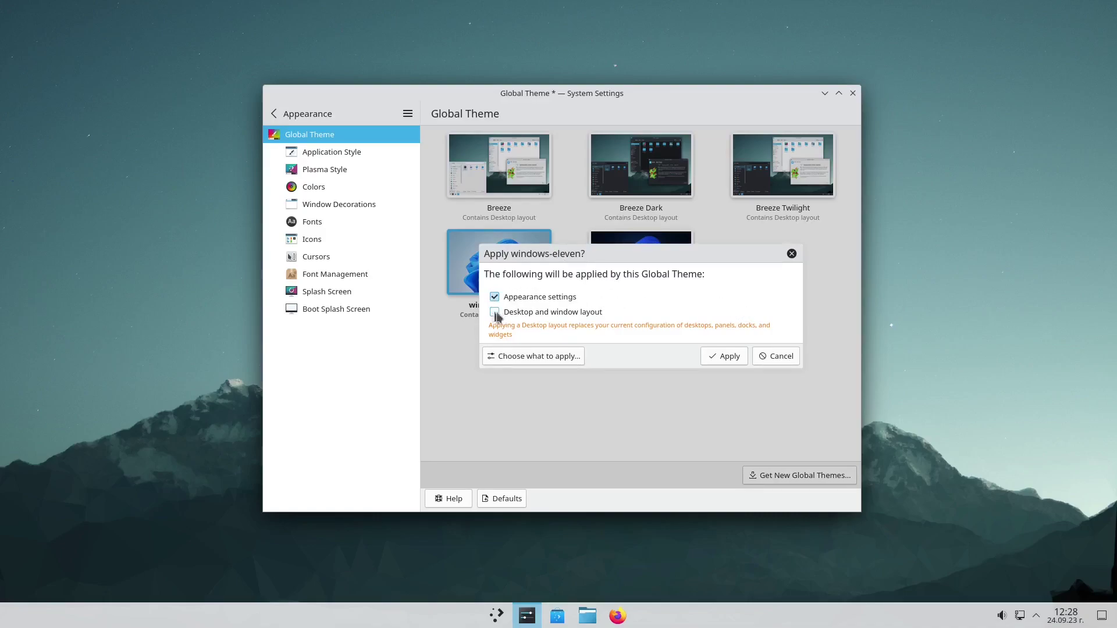
{"action": "left_click", "coordinate": [746, 362]}
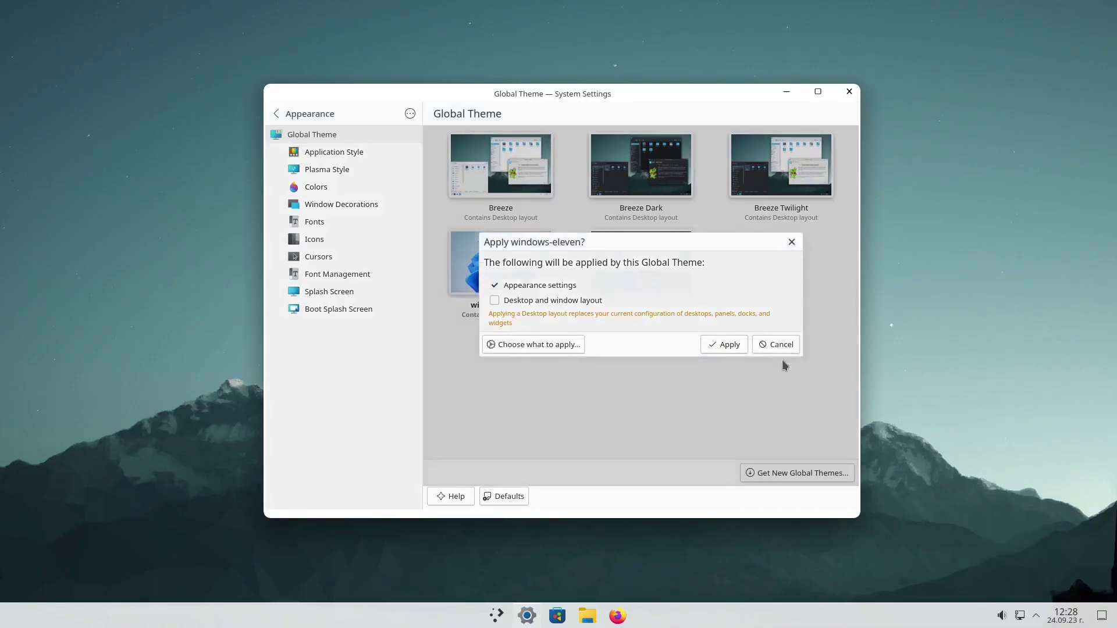
{"action": "left_click", "coordinate": [782, 359]}
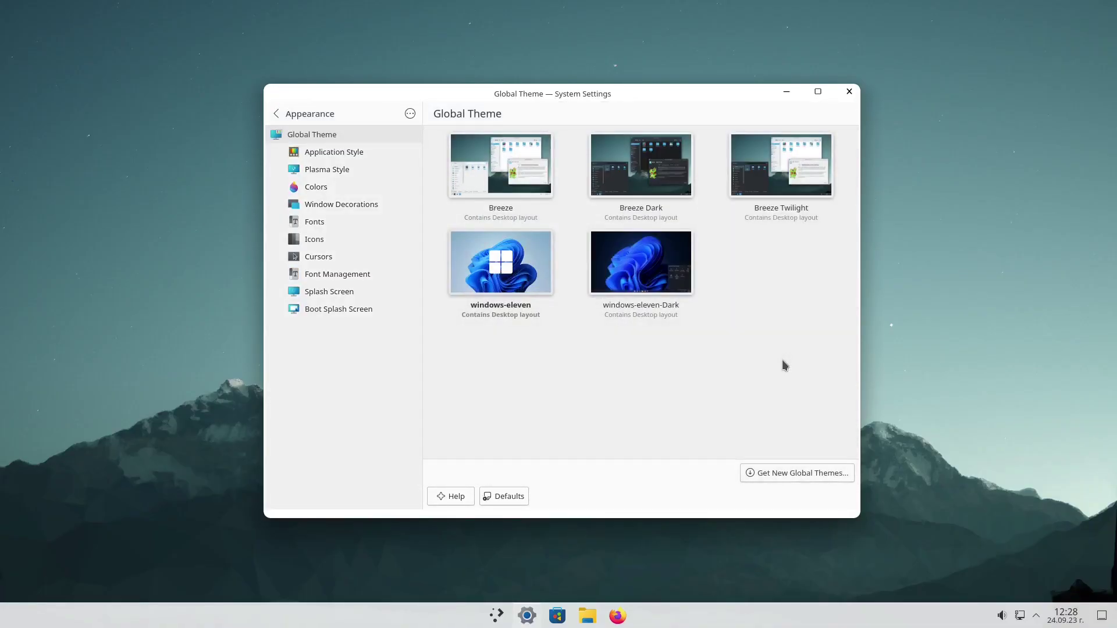
Step: On the Icons page, open Get New Icons and search for 'windows'
{"action": "left_click", "coordinate": [318, 242]}
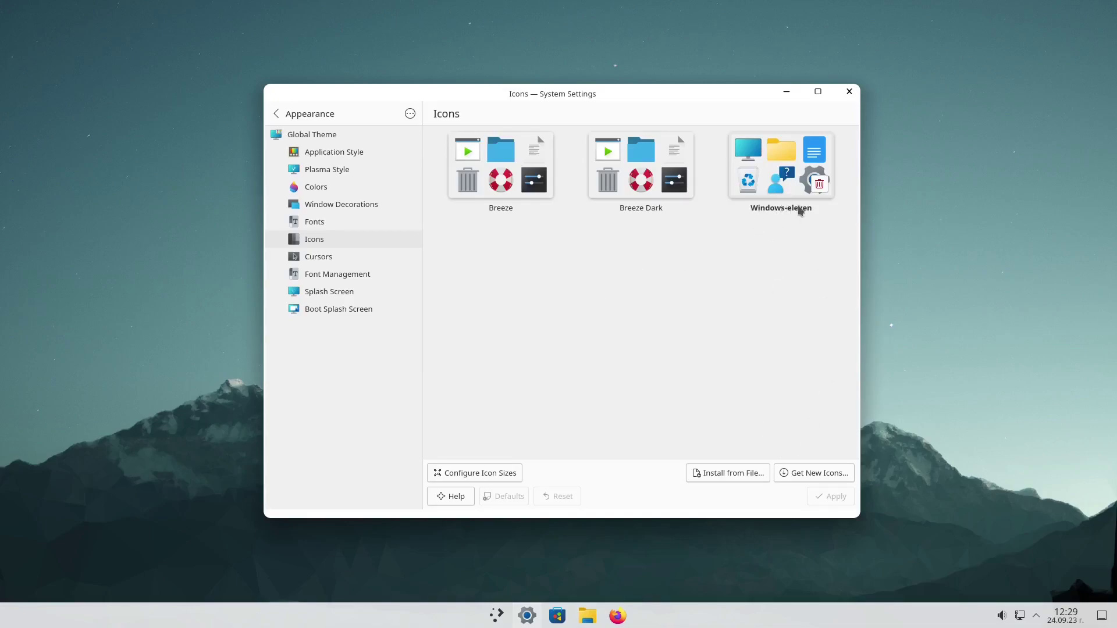
{"action": "left_click", "coordinate": [803, 474]}
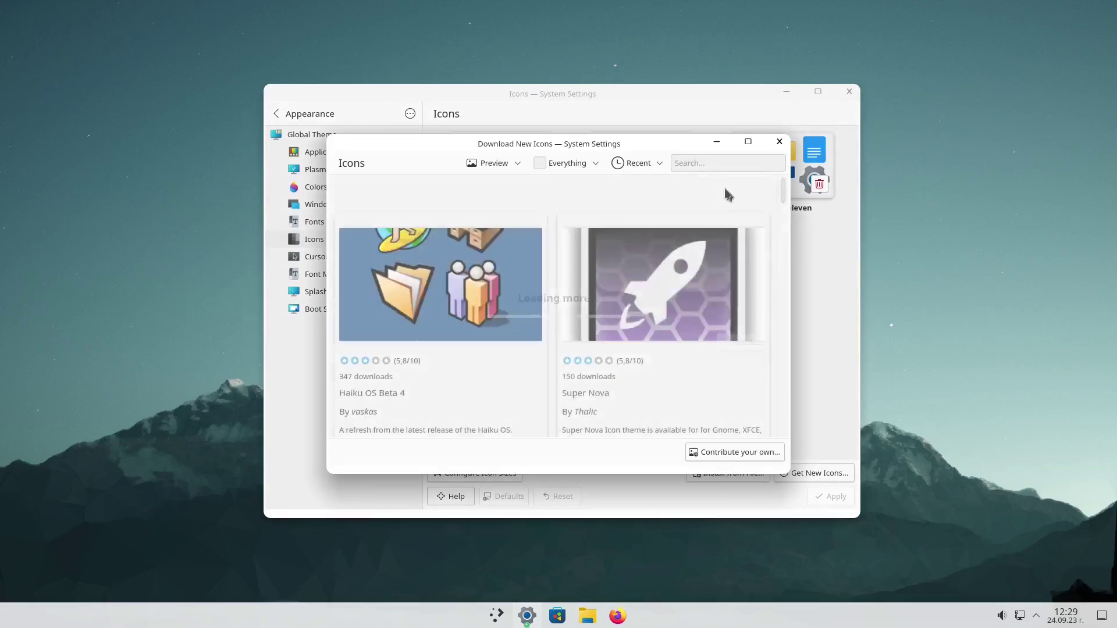
{"action": "left_click", "coordinate": [712, 162]}
{"action": "type", "text": "wi"}
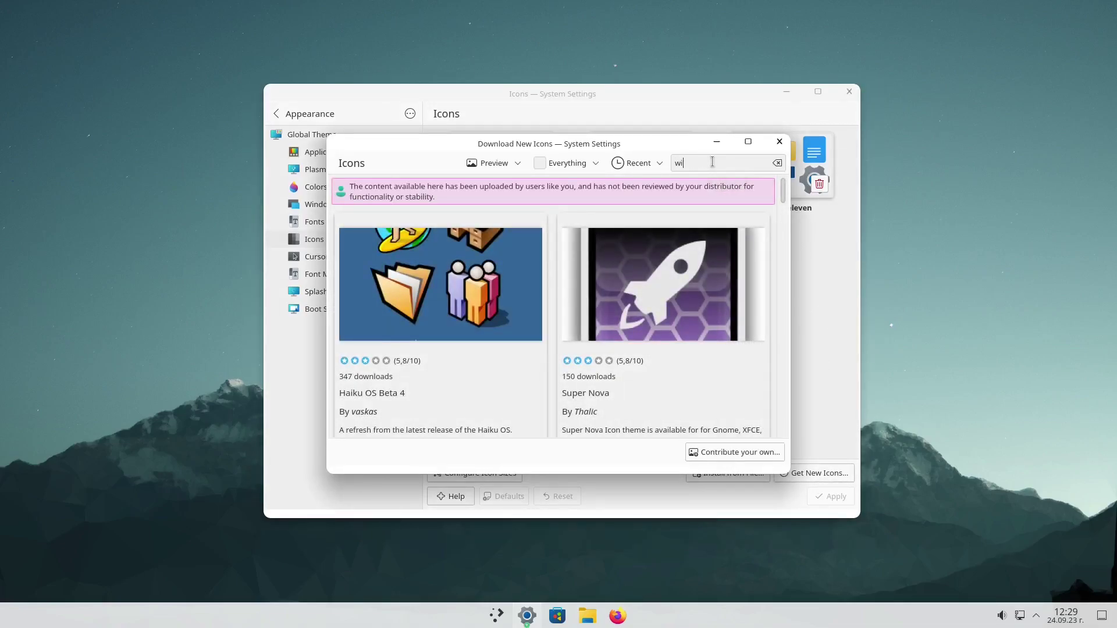
{"action": "type", "text": "ndoes"}
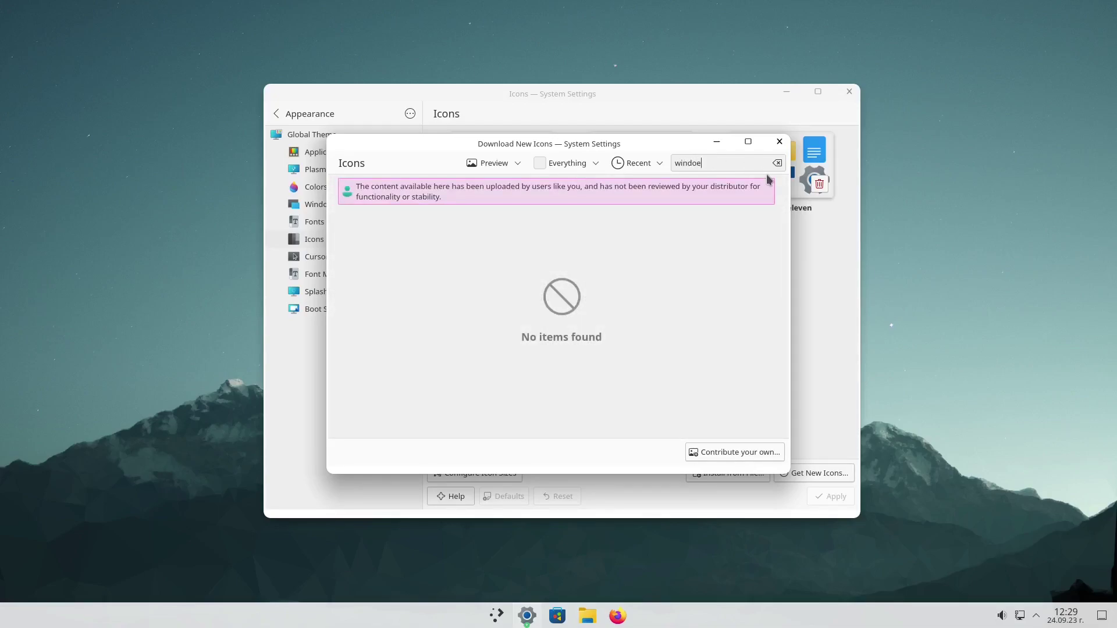
{"action": "type", "text": "ws"}
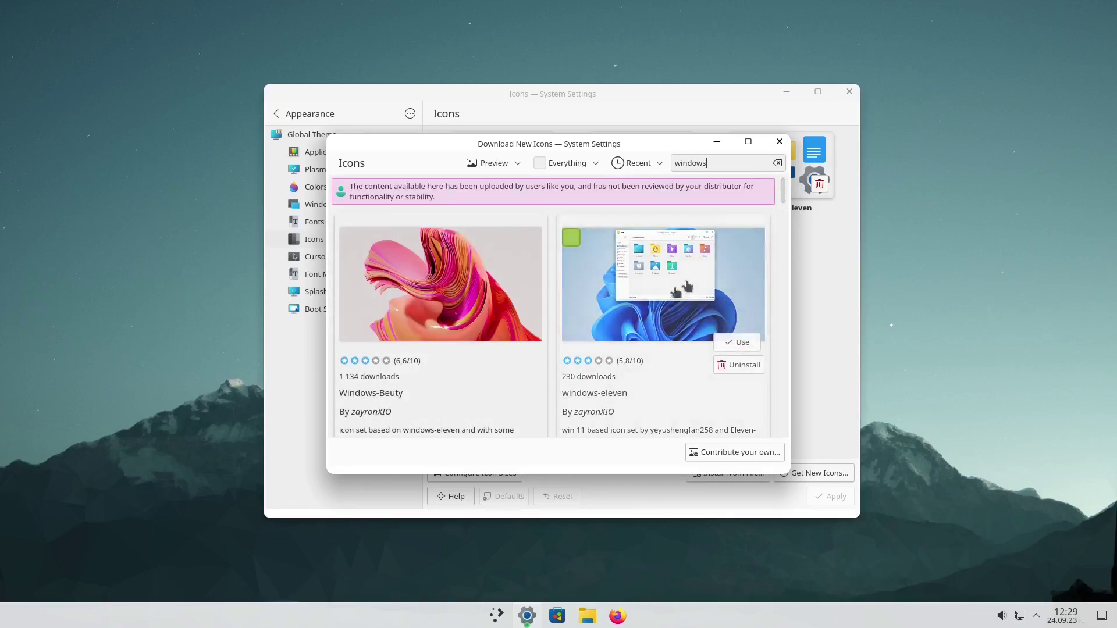
Step: Browse the Windows icon set results, then close the download window
{"action": "scroll", "coordinate": [634, 317], "scroll_direction": "down", "scroll_amount": 5}
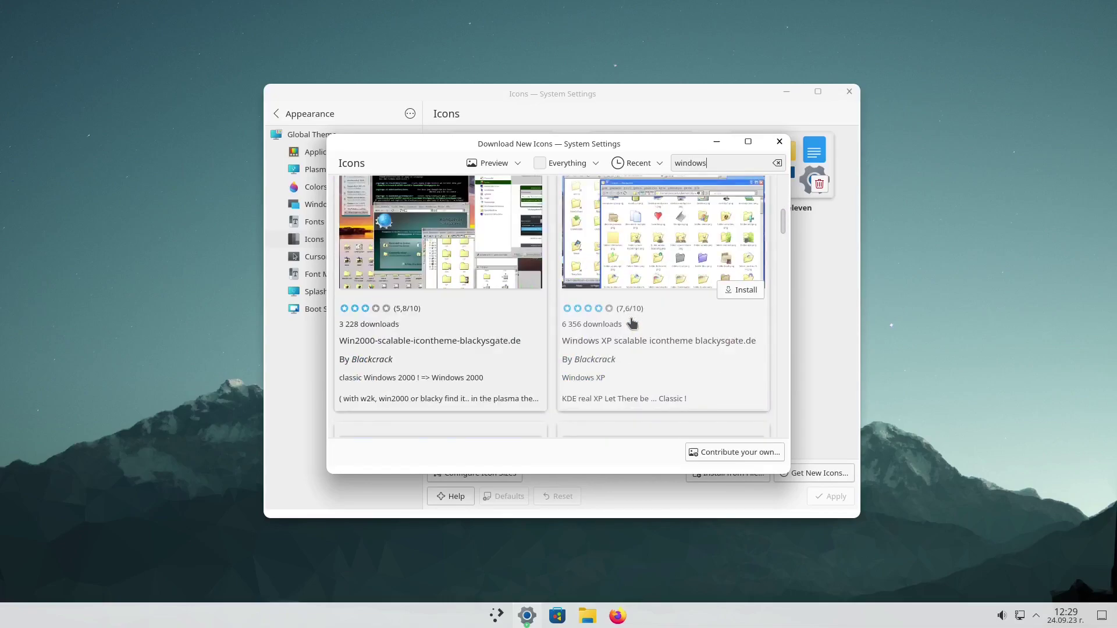
{"action": "scroll", "coordinate": [632, 322], "scroll_direction": "down", "scroll_amount": 3}
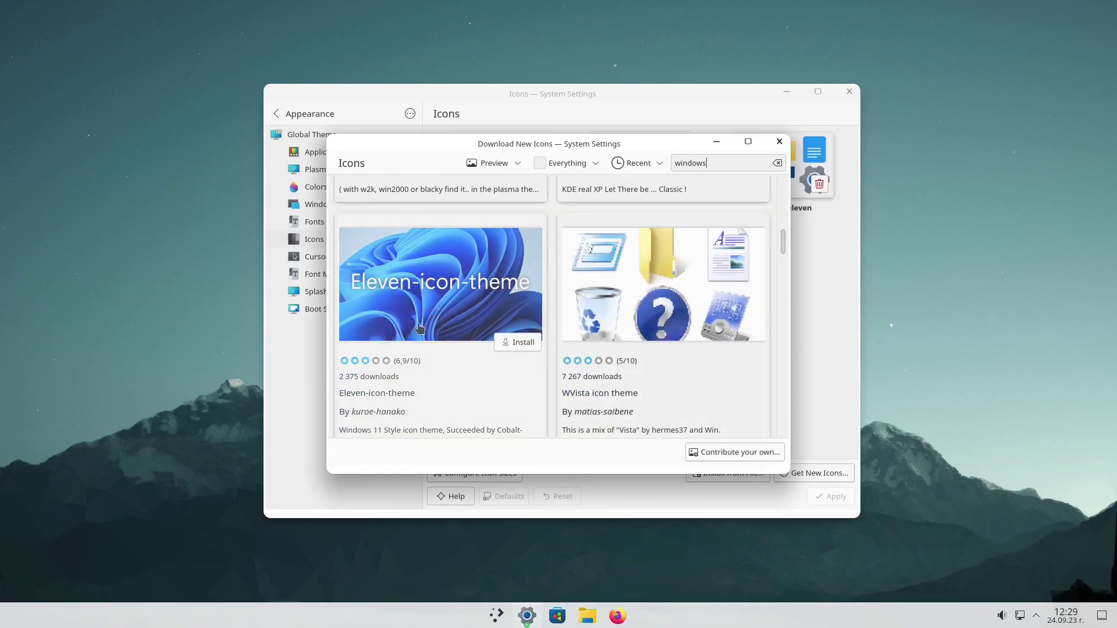
{"action": "scroll", "coordinate": [512, 331], "scroll_direction": "down", "scroll_amount": 3}
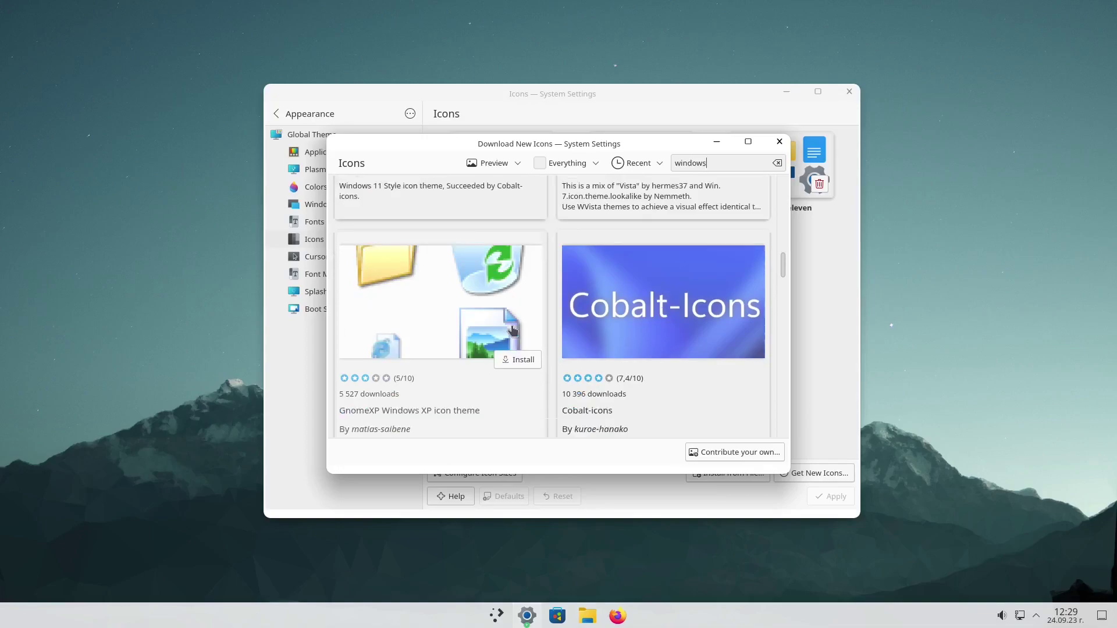
{"action": "scroll", "coordinate": [585, 296], "scroll_direction": "down", "scroll_amount": 3}
{"action": "scroll", "coordinate": [584, 297], "scroll_direction": "up", "scroll_amount": 3}
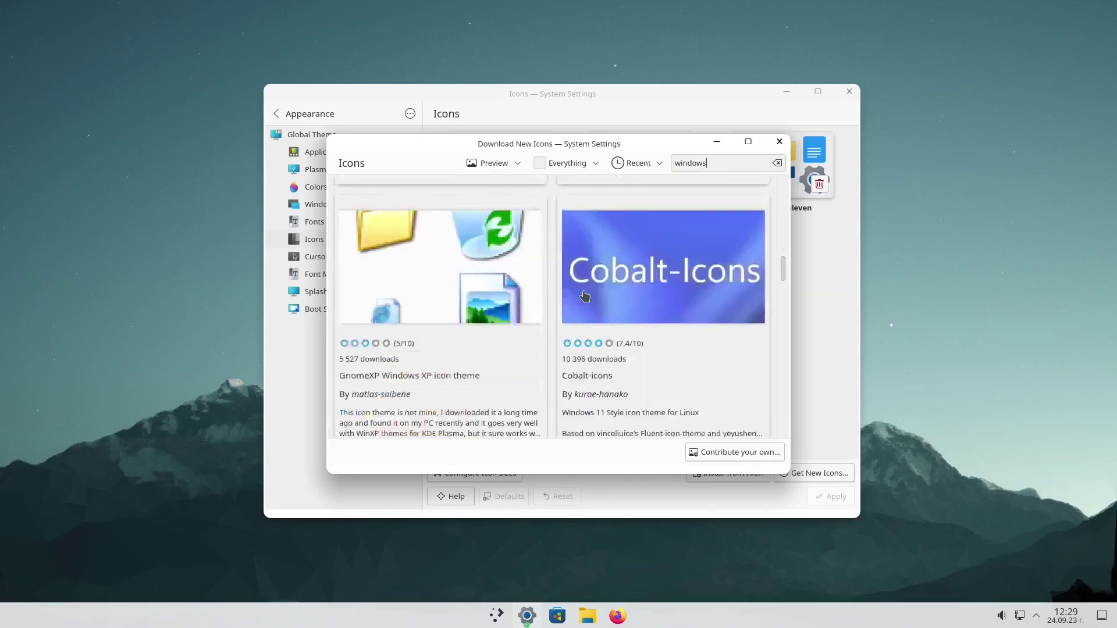
{"action": "scroll", "coordinate": [585, 297], "scroll_direction": "up", "scroll_amount": 4}
{"action": "left_click", "coordinate": [779, 142]}
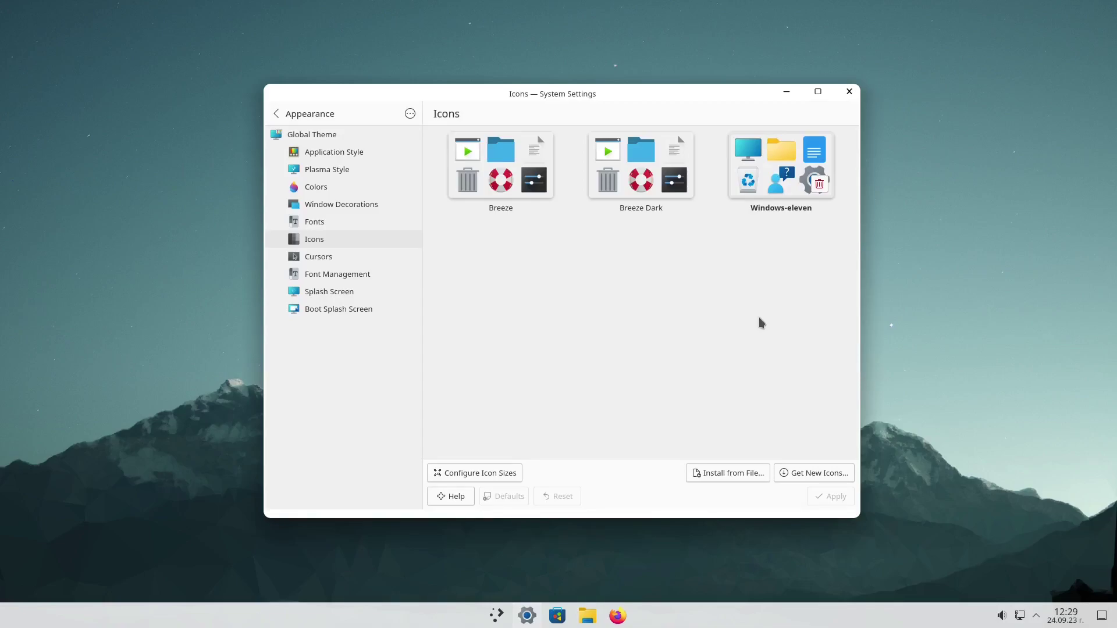
Step: Close System Settings, then choose the Windows-Eleven-Classic wallpaper in desktop settings and apply it
{"action": "left_click", "coordinate": [848, 92]}
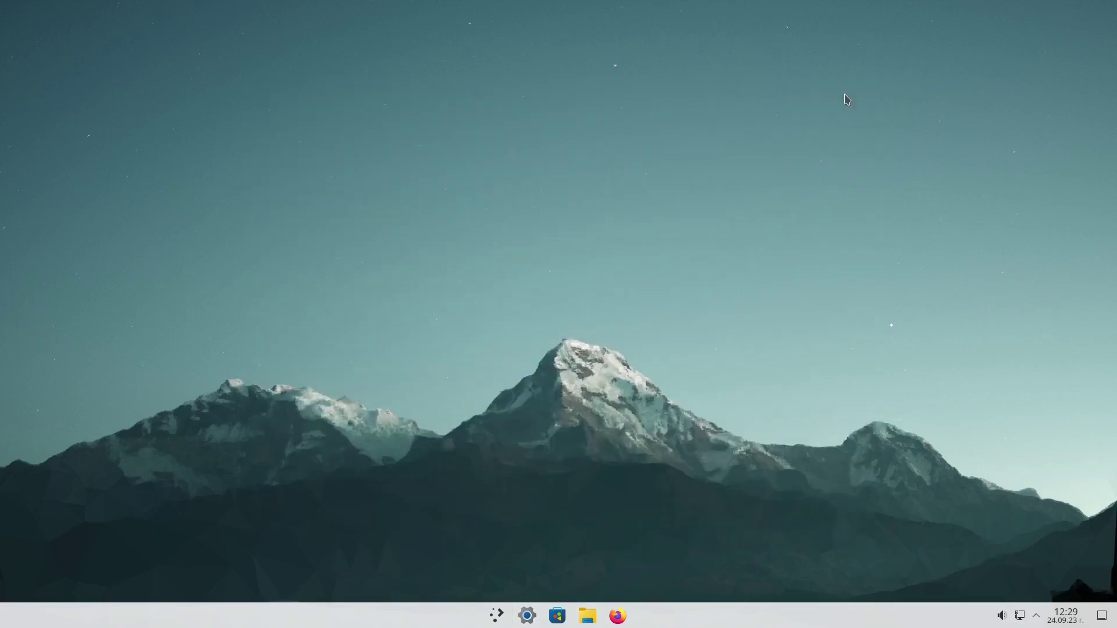
{"action": "right_click", "coordinate": [544, 164]}
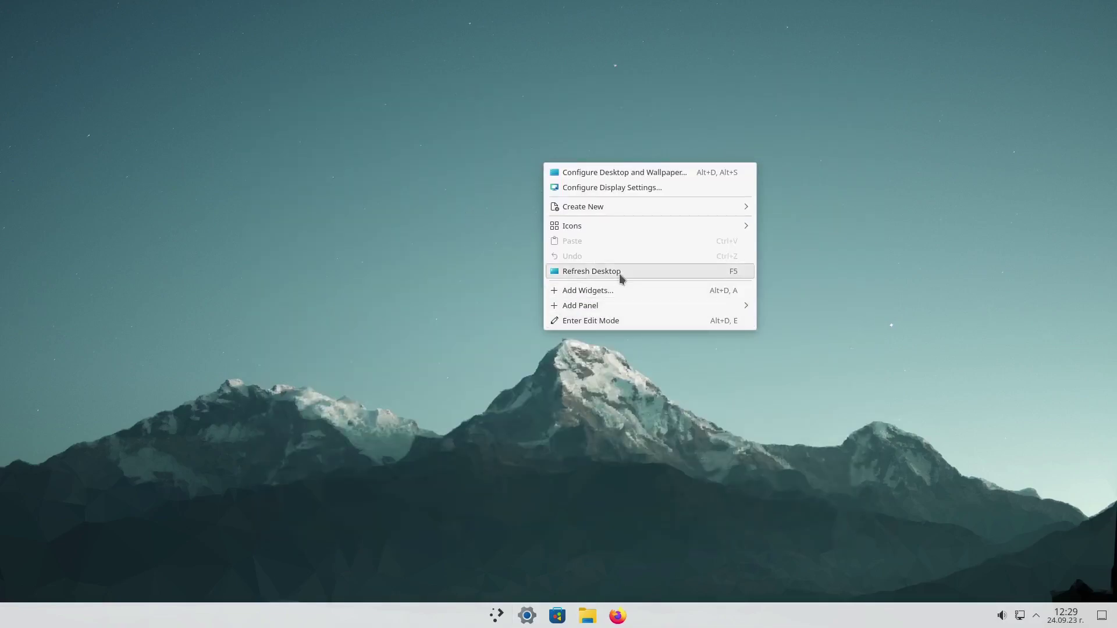
{"action": "left_click", "coordinate": [621, 172]}
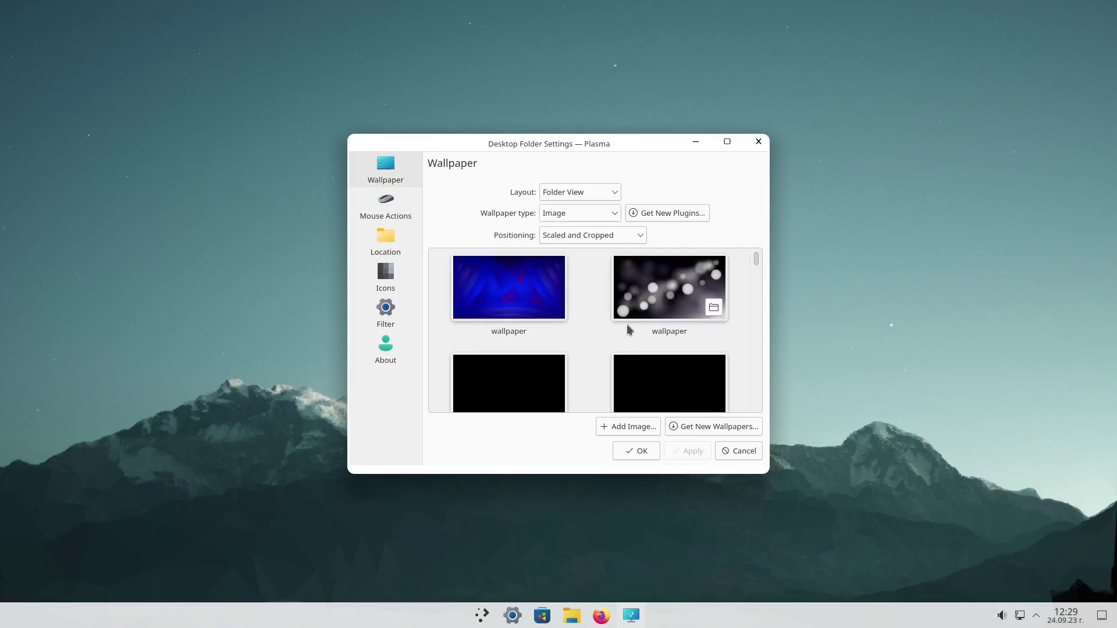
{"action": "scroll", "coordinate": [623, 330], "scroll_direction": "down", "scroll_amount": 10}
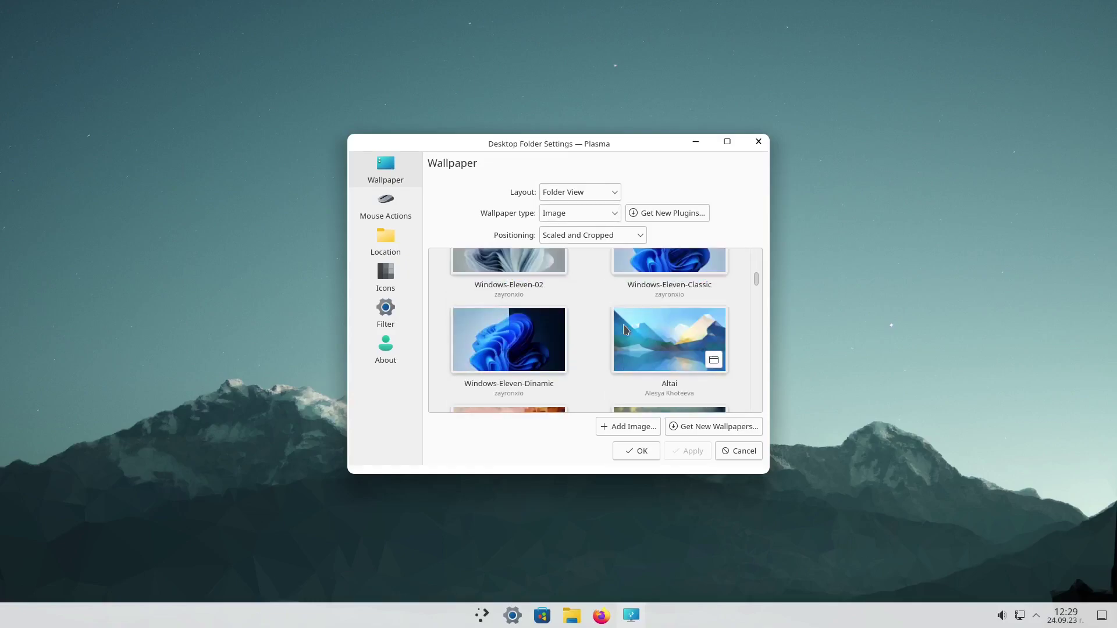
{"action": "scroll", "coordinate": [623, 330], "scroll_direction": "up", "scroll_amount": 1}
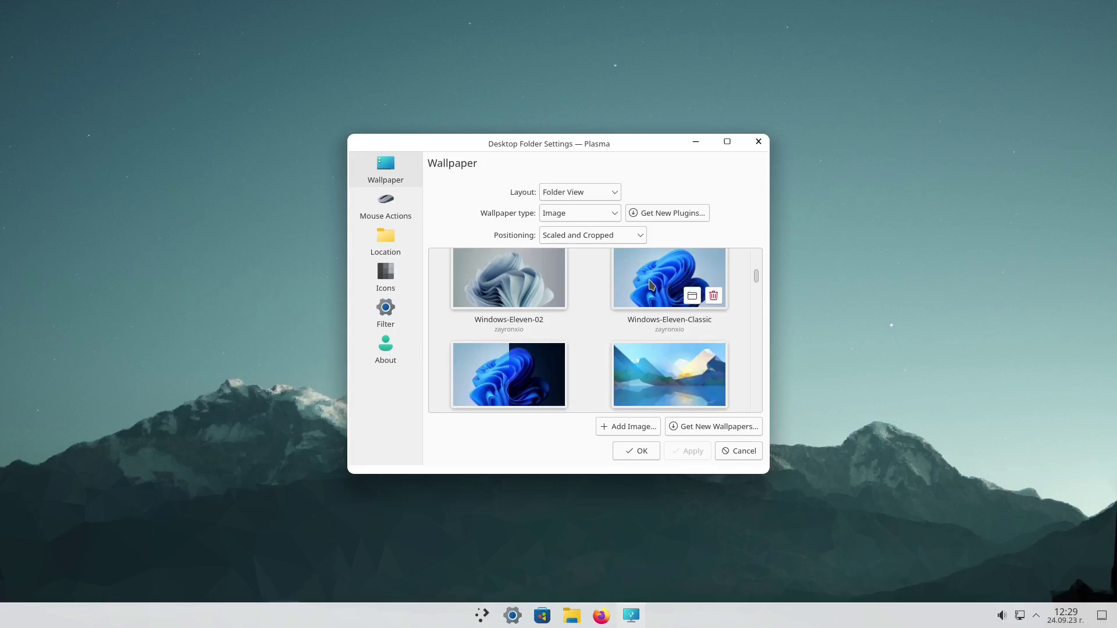
{"action": "left_click", "coordinate": [651, 285]}
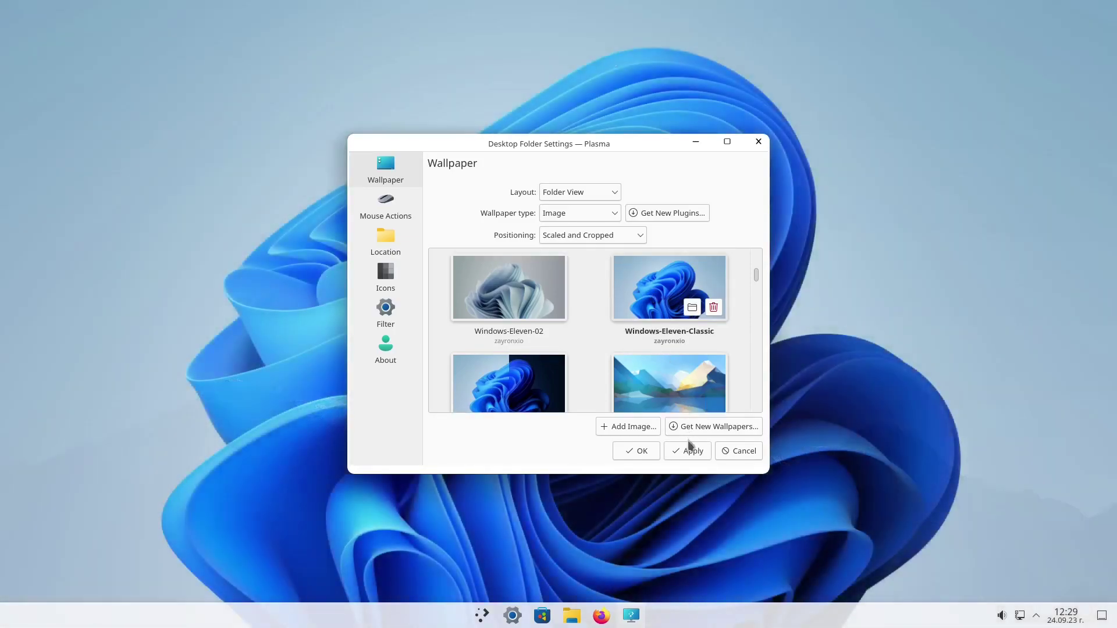
{"action": "left_click", "coordinate": [669, 457]}
{"action": "left_click", "coordinate": [629, 449]}
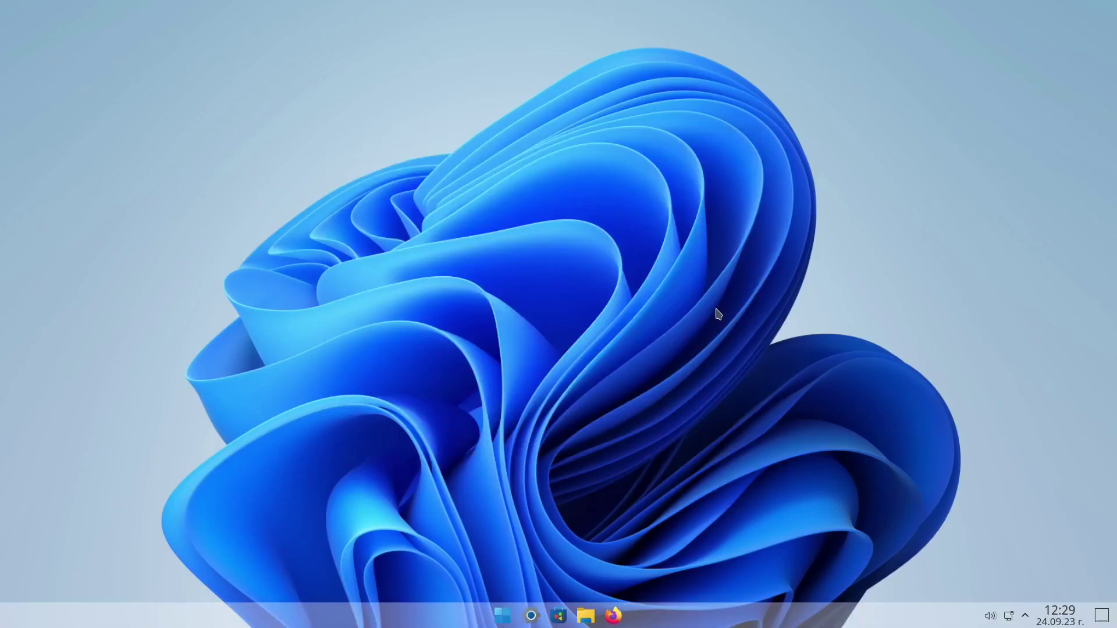
{"action": "left_click", "coordinate": [502, 617]}
{"action": "left_click", "coordinate": [501, 620]}
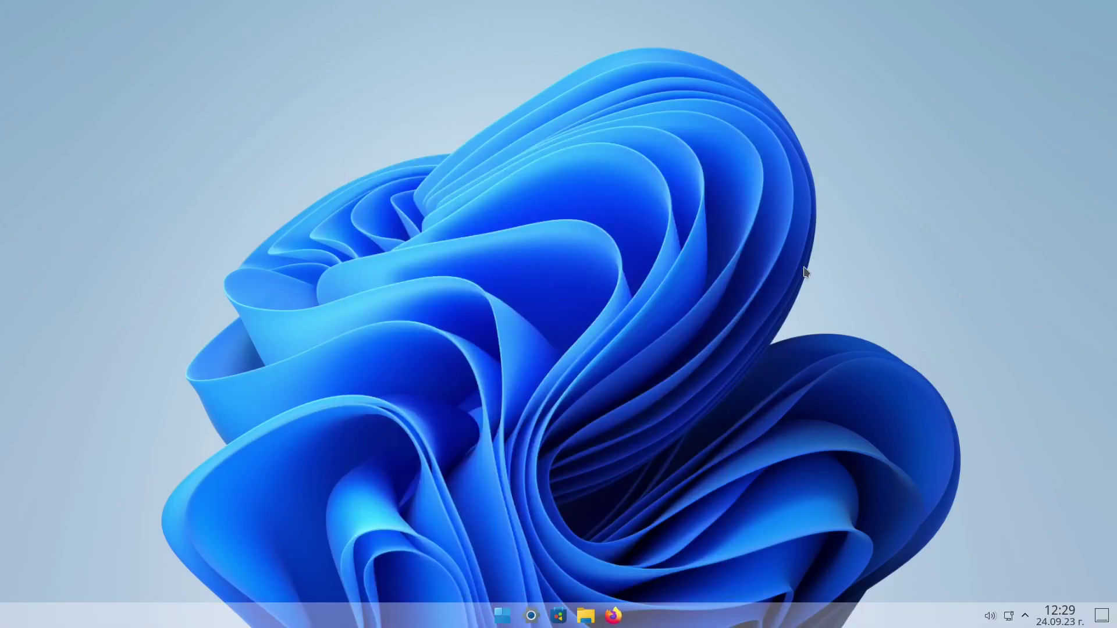